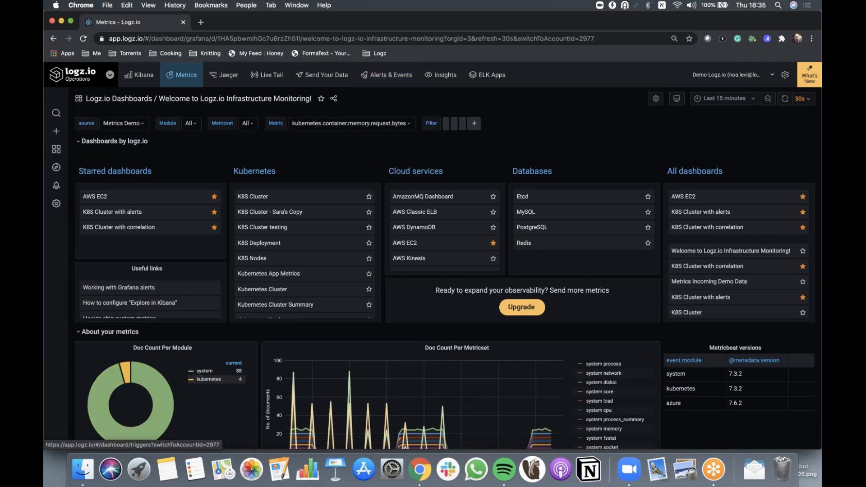
Open the starred K8S Cluster with alerts dashboard
mouse_move(56, 189)
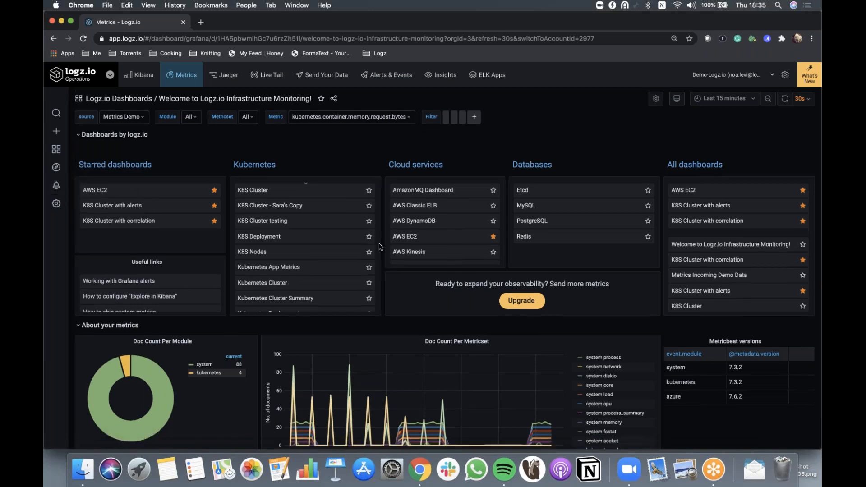
scroll(379, 247, down, 2)
scroll(379, 247, up, 1)
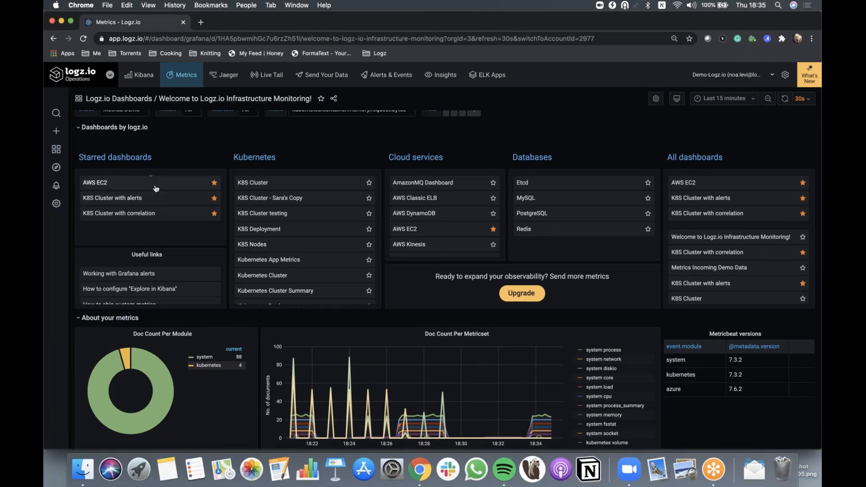
click(131, 200)
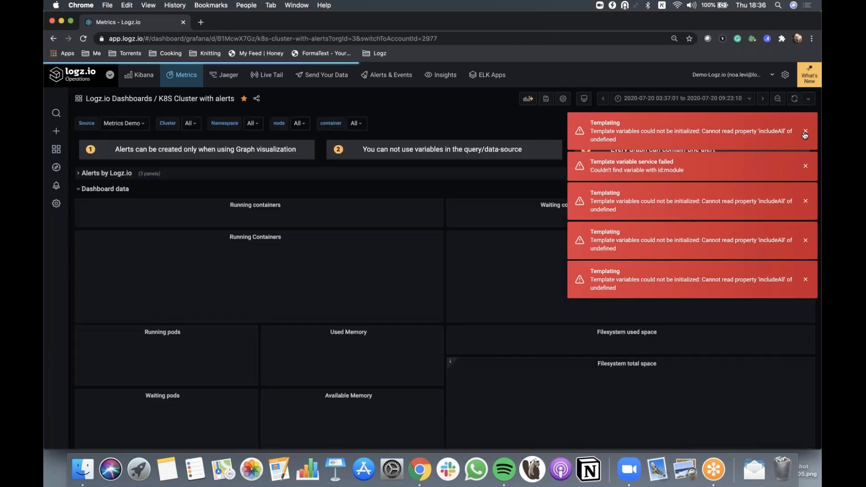
Dismiss the templating error notifications on the dashboard
click(805, 133)
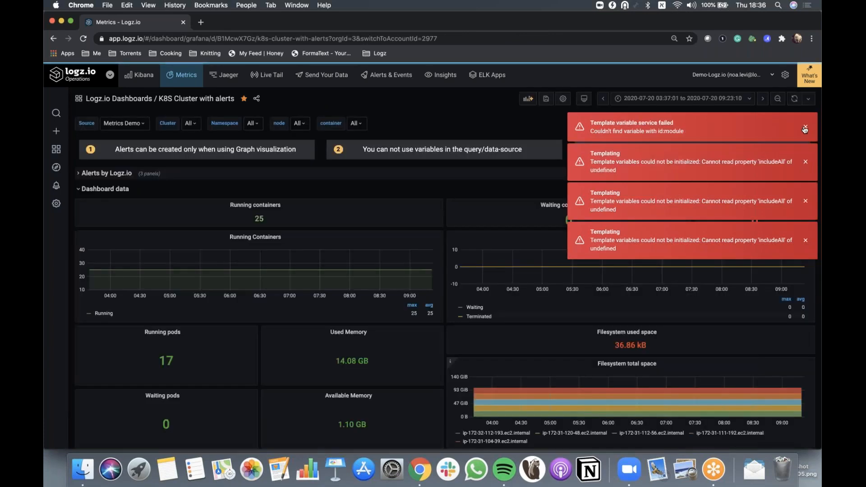
click(805, 131)
click(806, 131)
click(805, 131)
click(805, 131)
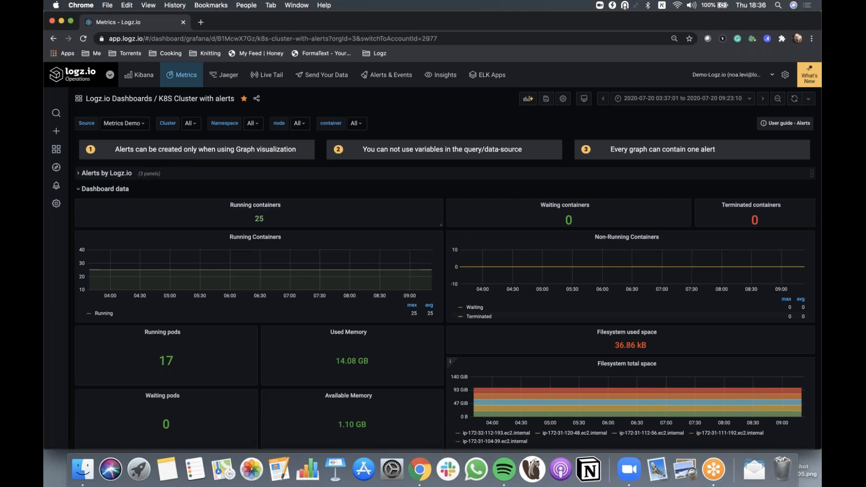
Open the Running containers panel for editing and expand its visualization choices
click(267, 206)
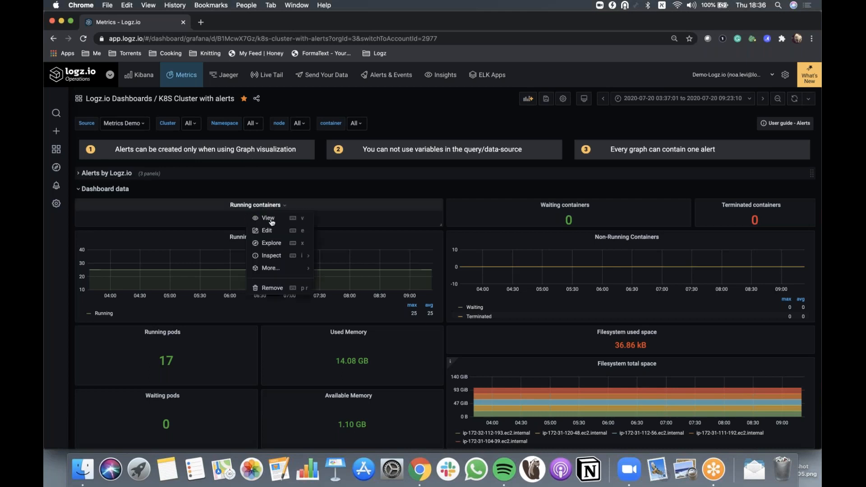
click(271, 230)
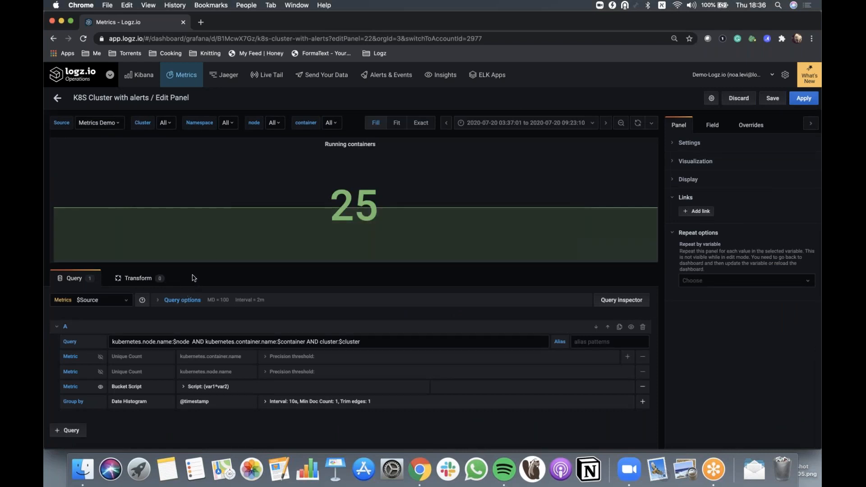
click(674, 162)
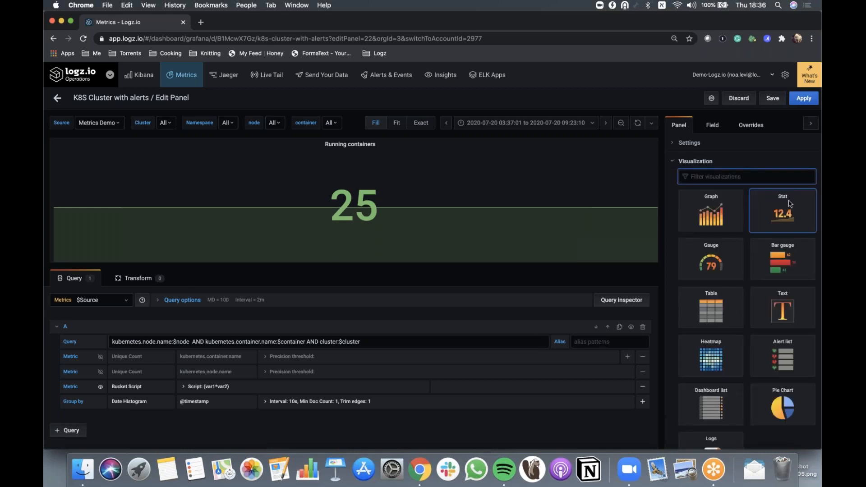
Try the Graph, Gauge and Bar gauge visualizations on the panel, revert to Stat and exit the editor
click(733, 213)
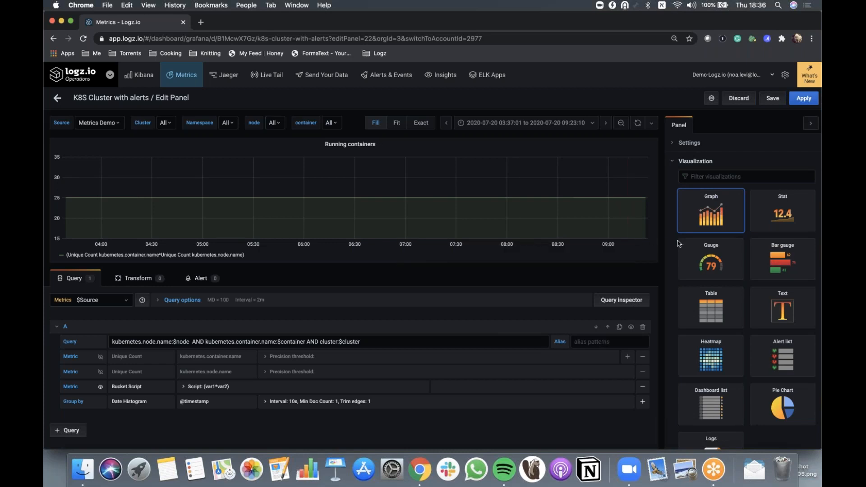
click(697, 253)
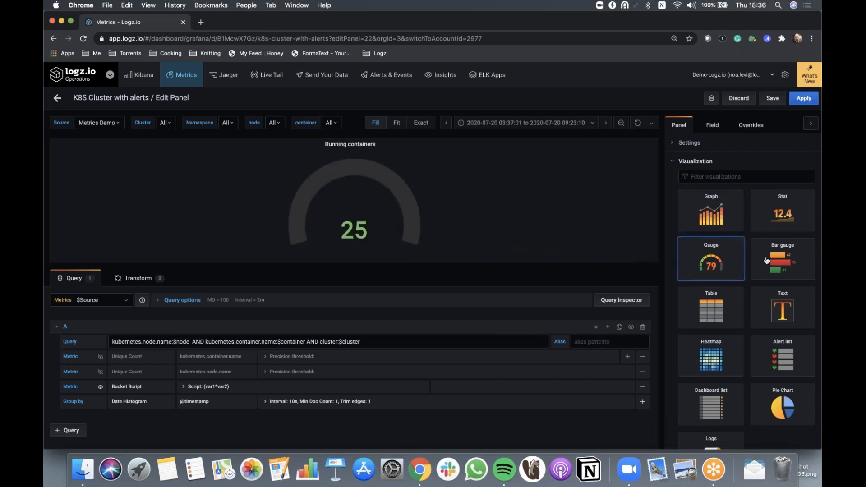
click(767, 261)
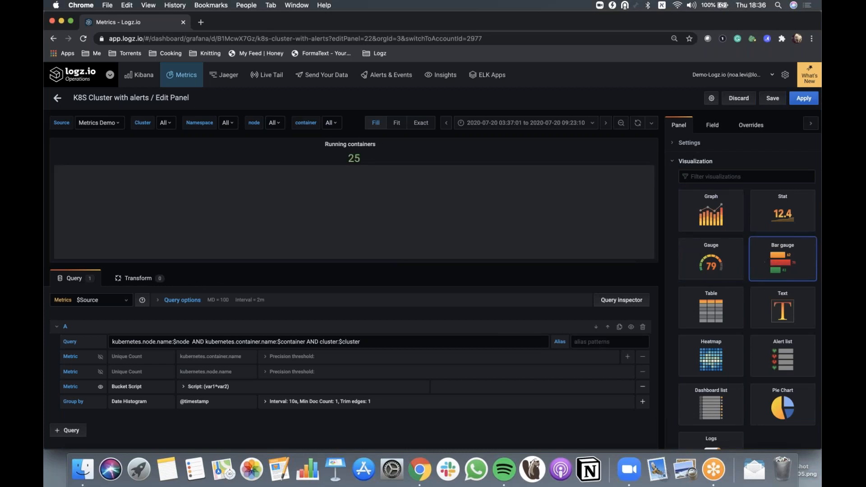
click(762, 296)
click(762, 203)
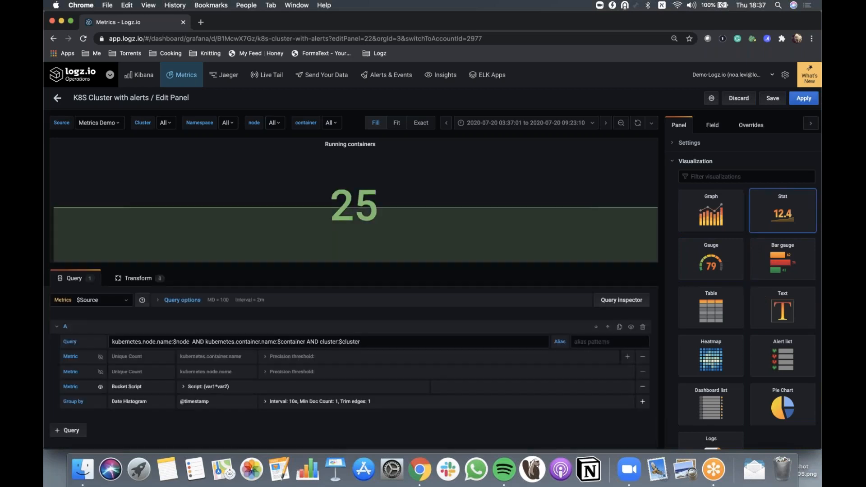
click(56, 99)
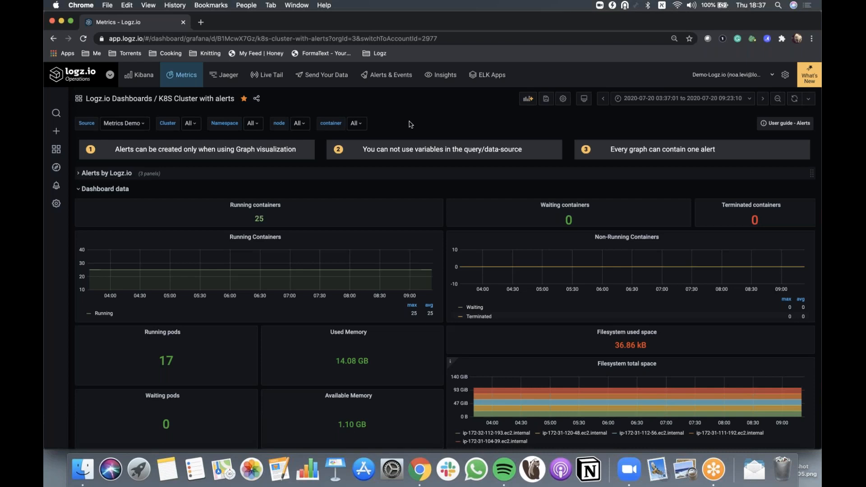
Filter the dashboard's container variable to fluentd
scroll(429, 239, down, 2)
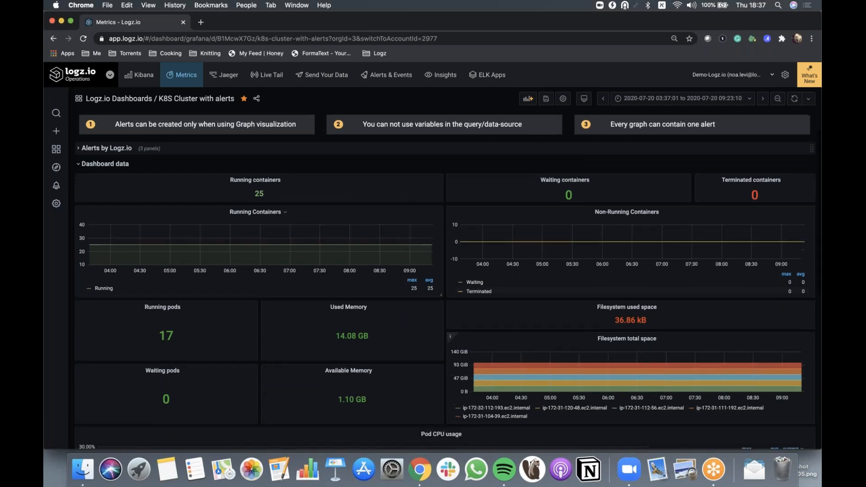
scroll(429, 240, up, 2)
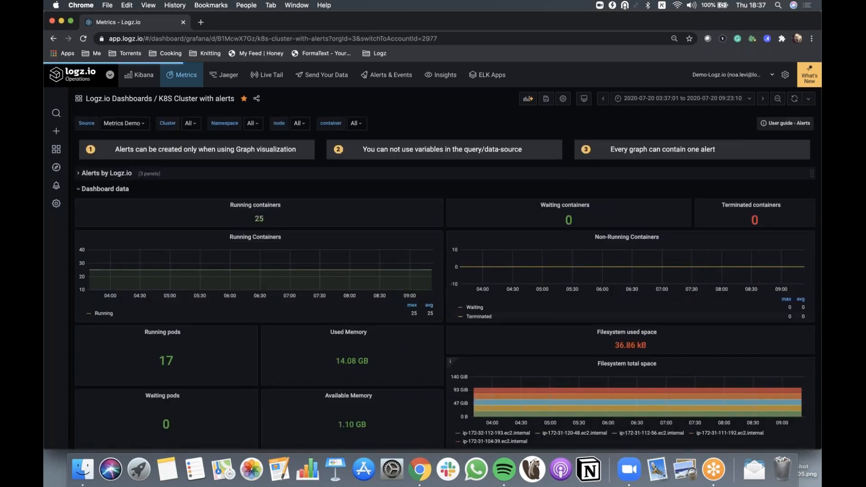
click(356, 124)
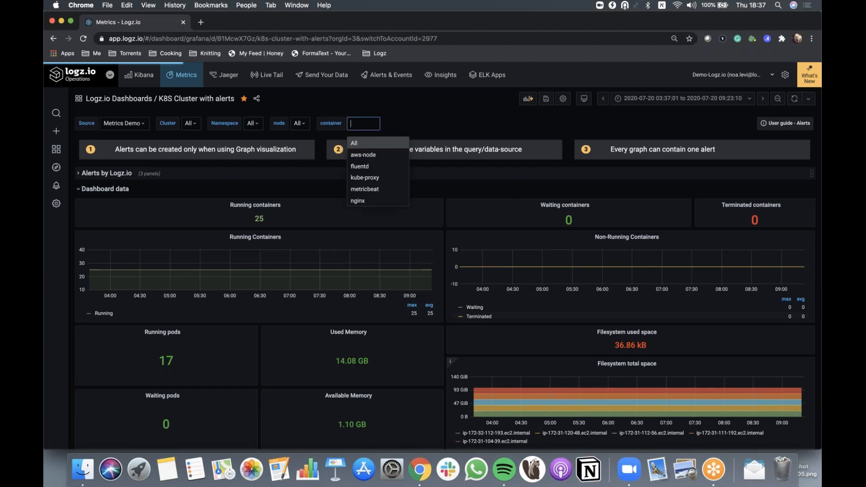
click(381, 166)
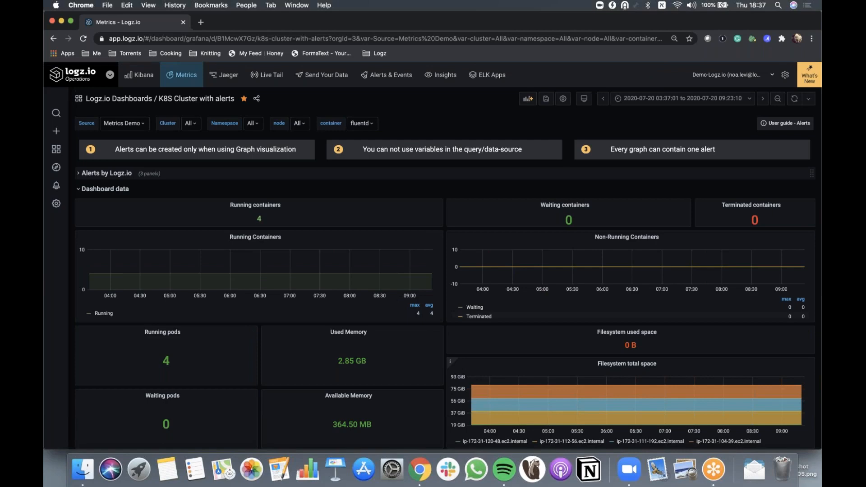
Open the Pod CPU usage panel for editing
scroll(445, 280, down, 3)
scroll(445, 279, down, 4)
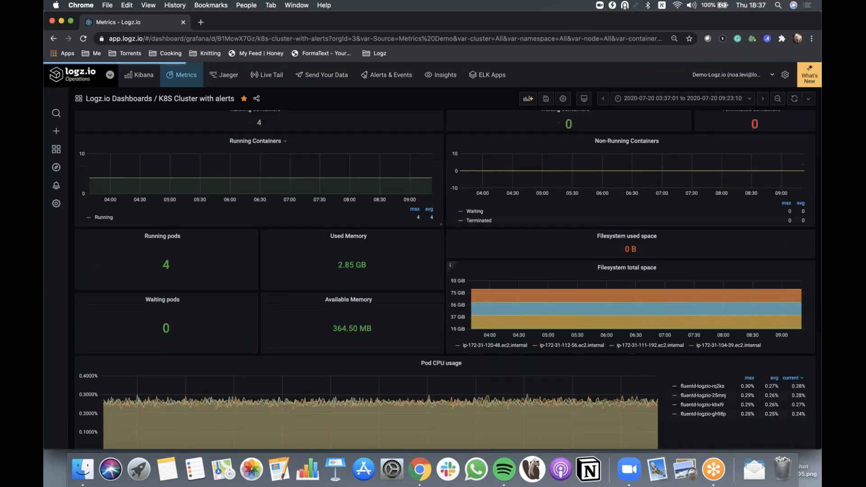
scroll(445, 279, up, 6)
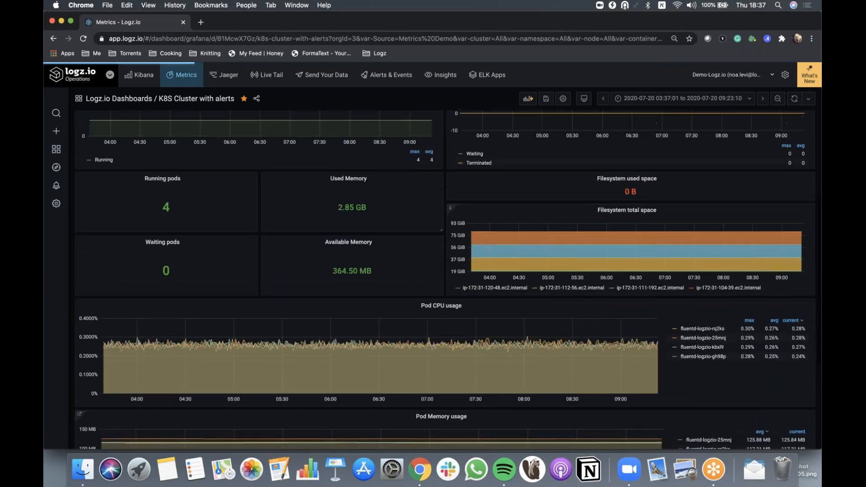
scroll(423, 279, down, 8)
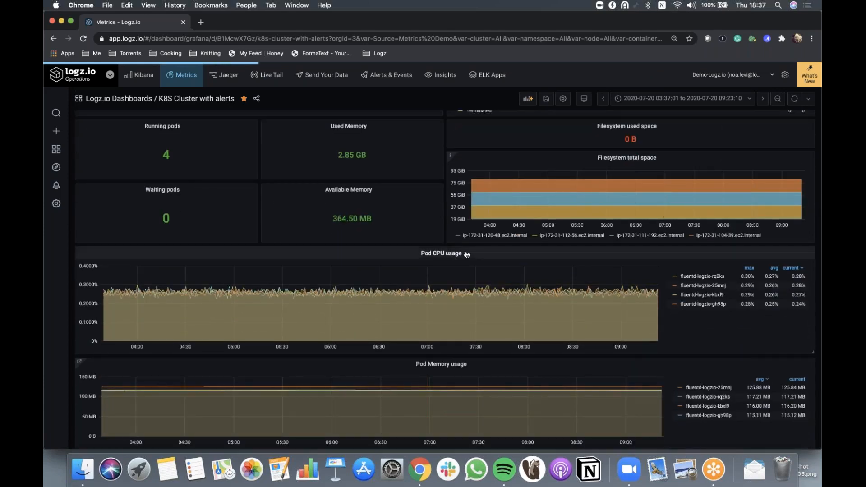
click(452, 254)
click(460, 280)
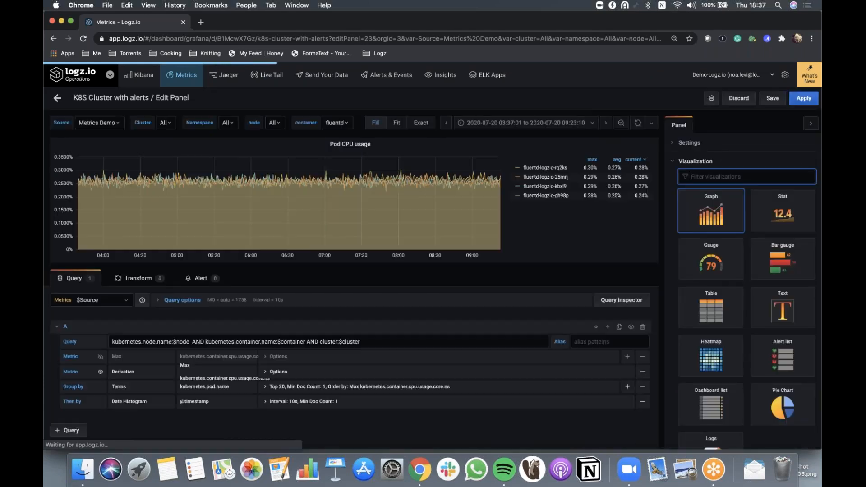
Examine the $node variable in the panel query and the Alert tab, returning to the dashboard without changes
click(378, 341)
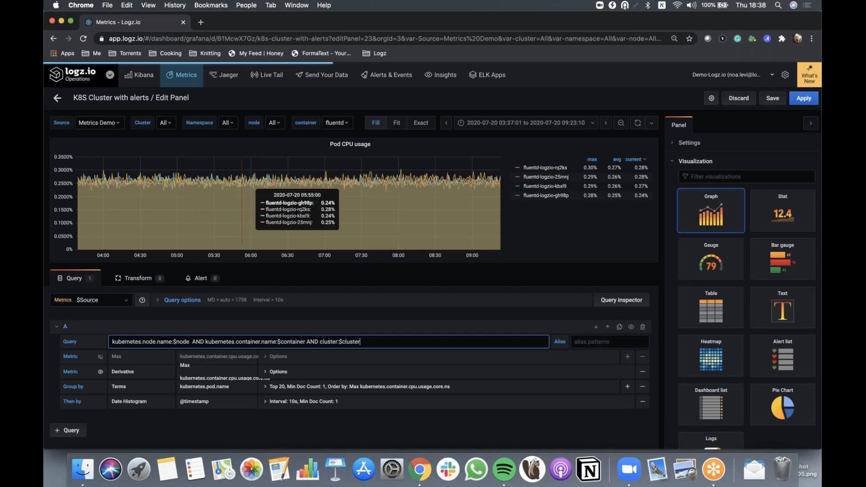
drag(173, 343, 190, 343)
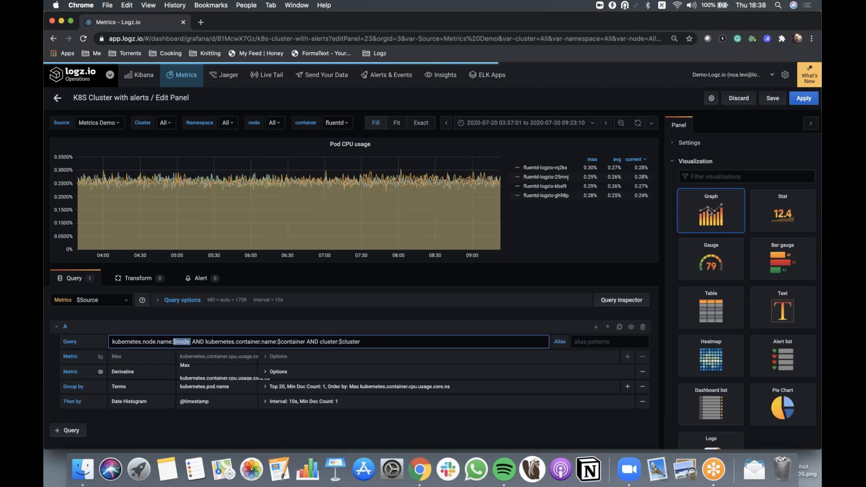
click(203, 281)
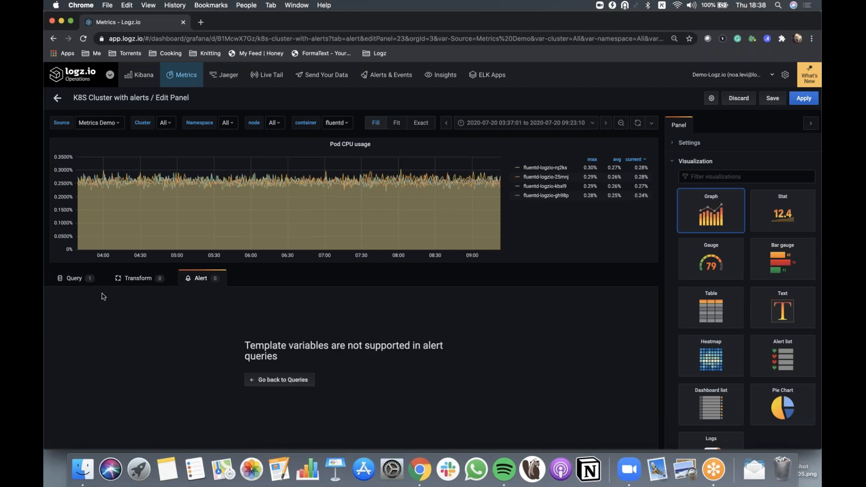
click(80, 280)
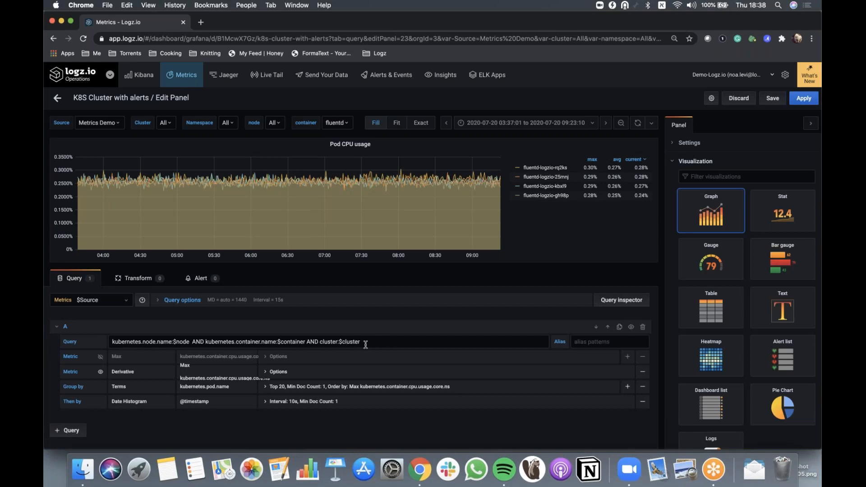
click(57, 99)
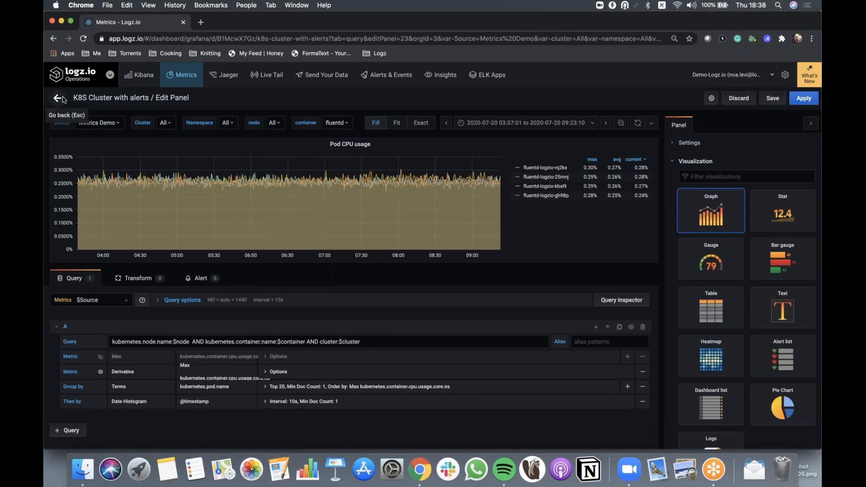
Collapse and re-expand the Dashboard data row
scroll(350, 247, up, 5)
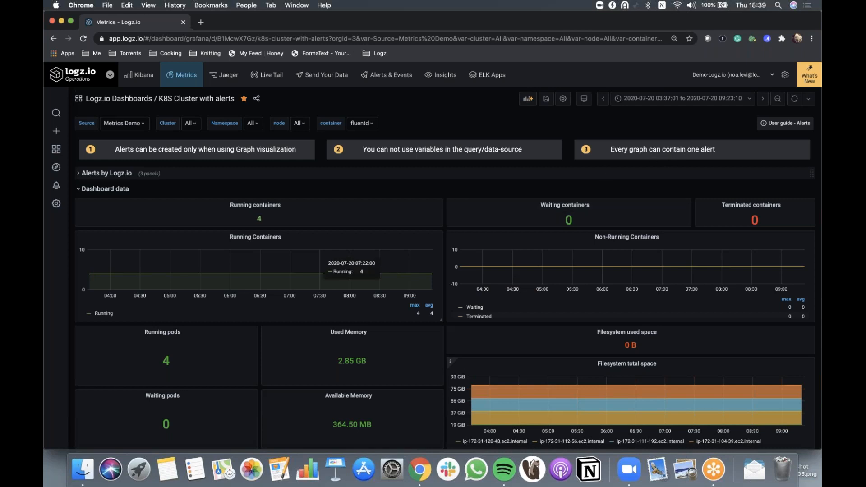
click(79, 190)
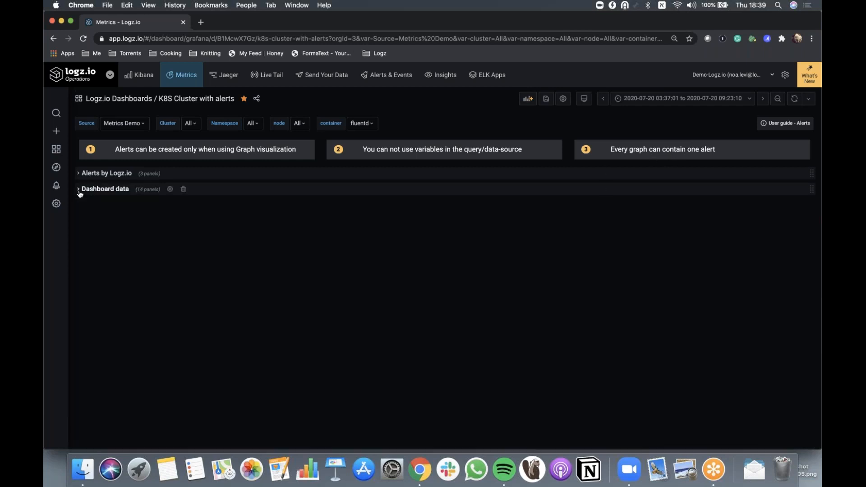
click(80, 190)
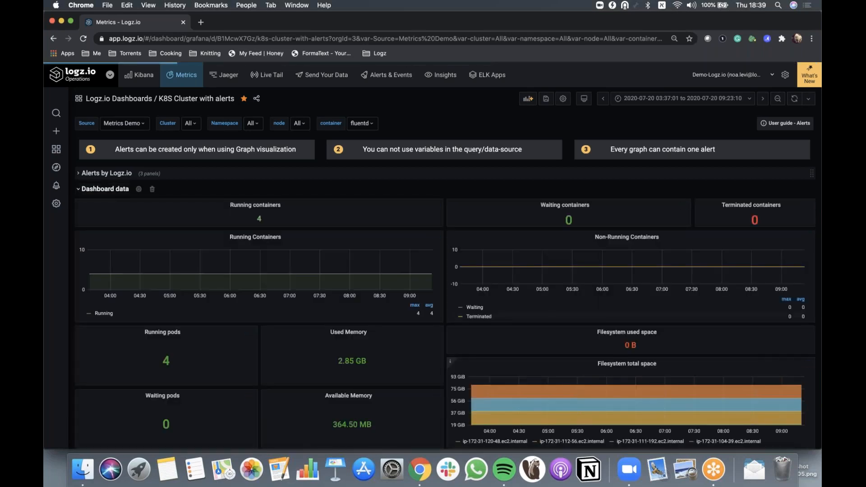
Expand the Alerts by Logz.io row
scroll(118, 271, down, 4)
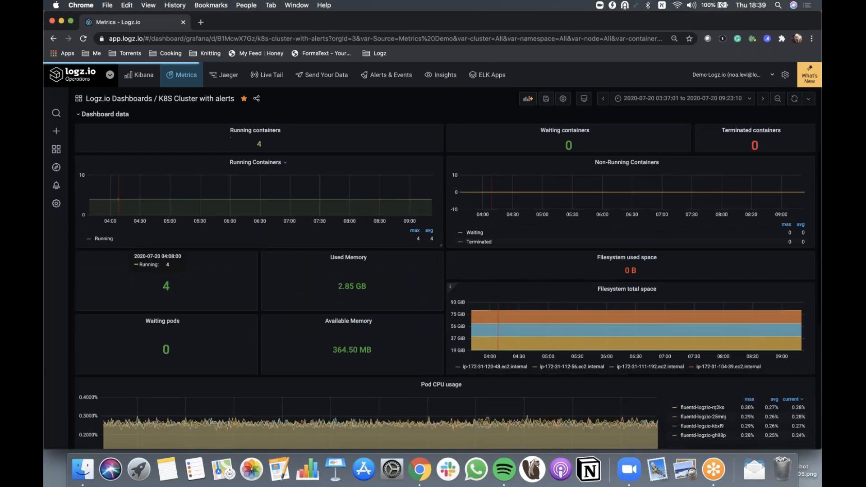
scroll(453, 271, down, 5)
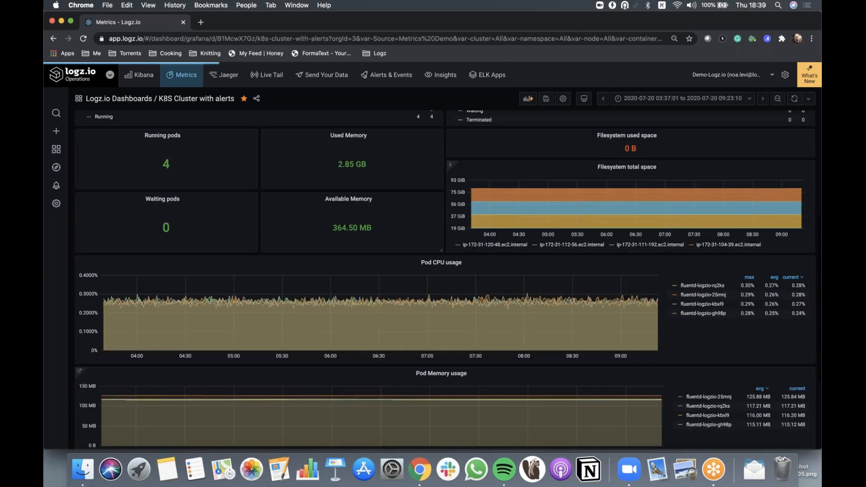
scroll(410, 341, up, 1)
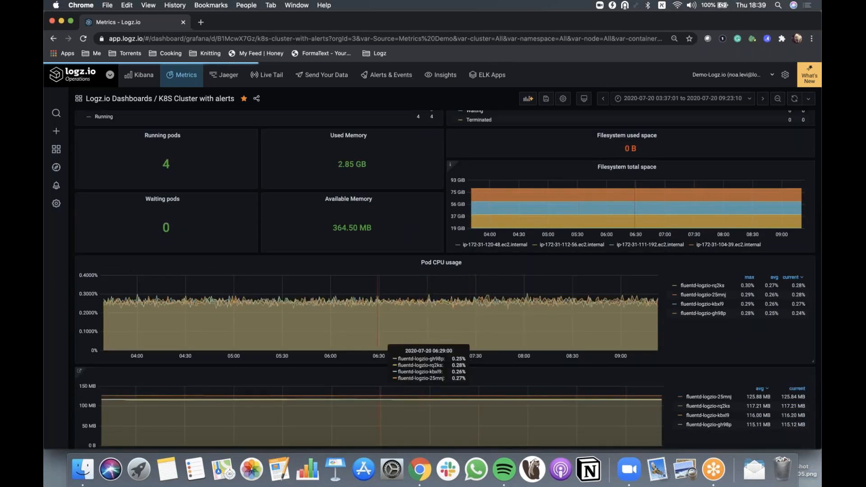
scroll(355, 196, up, 9)
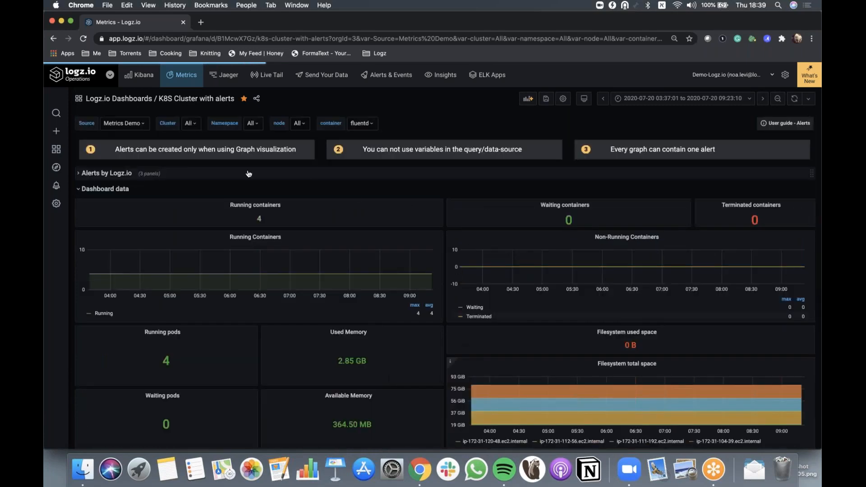
click(80, 175)
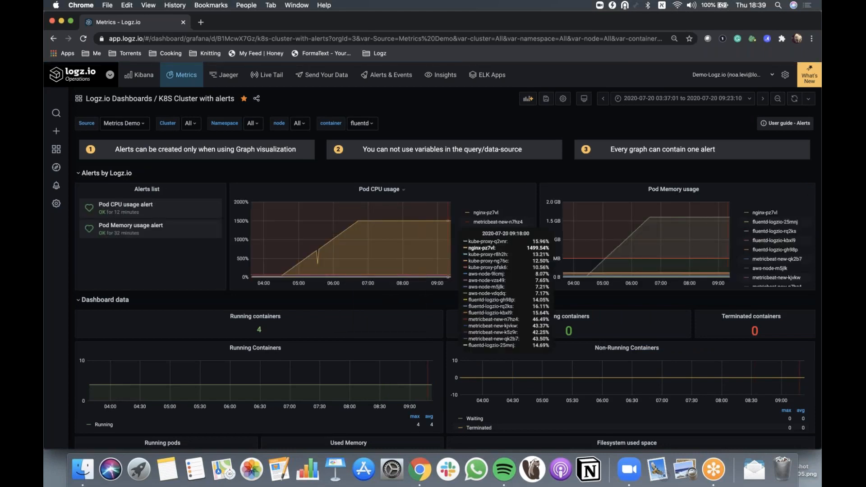
Open the Pod CPU usage panel for editing and set the container variable to All
click(381, 189)
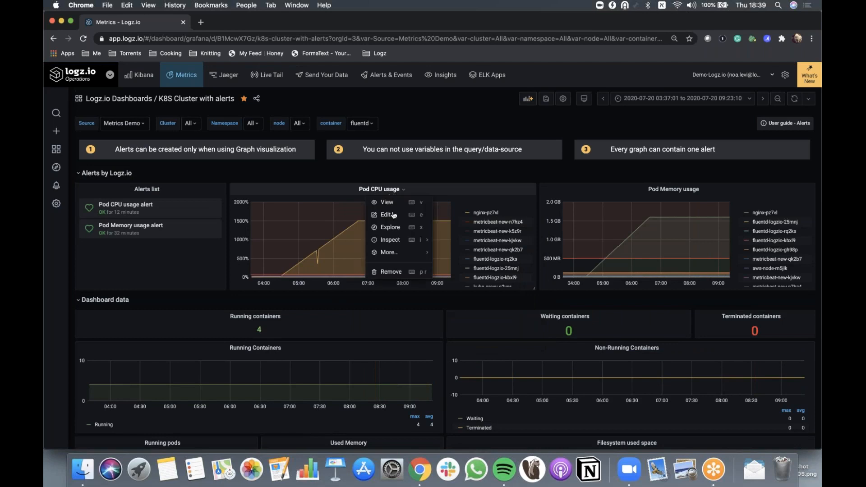
click(393, 214)
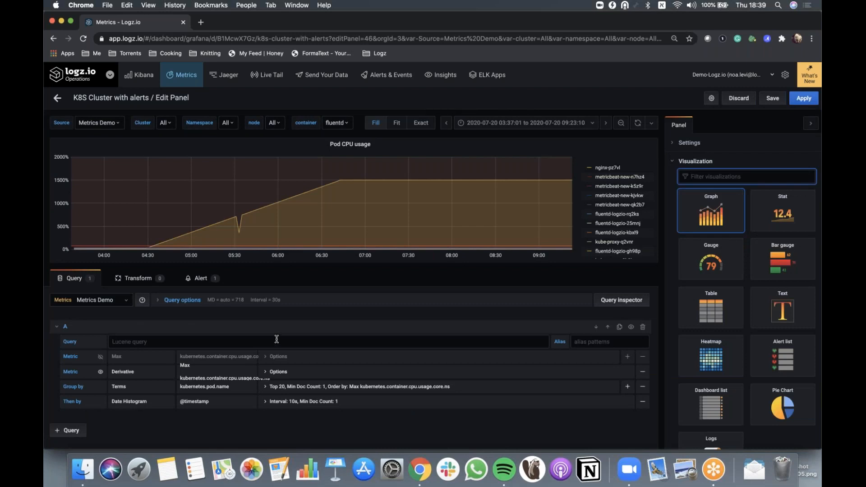
click(337, 123)
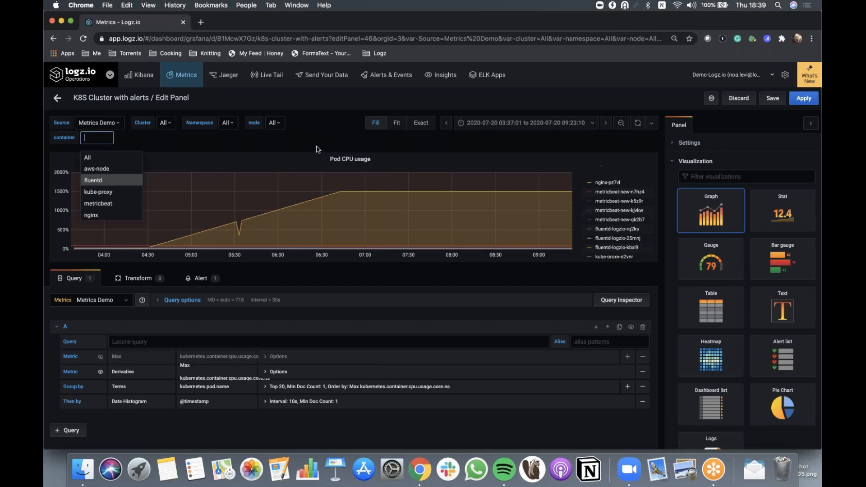
click(111, 156)
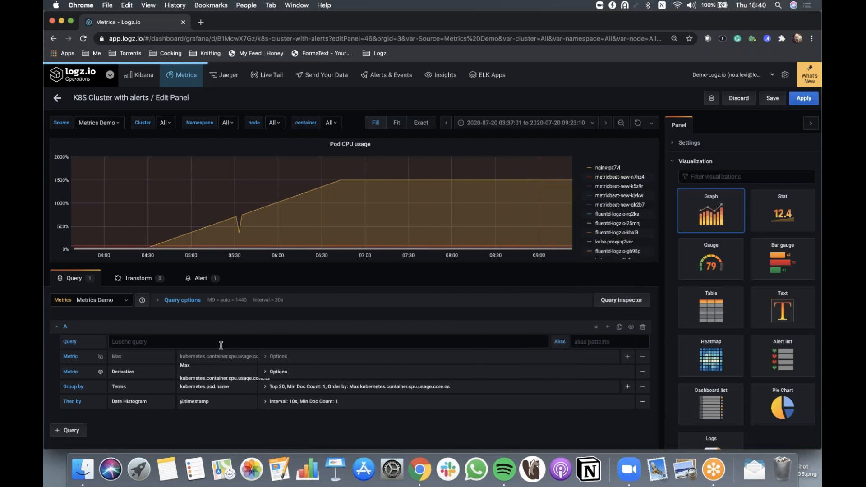
click(128, 342)
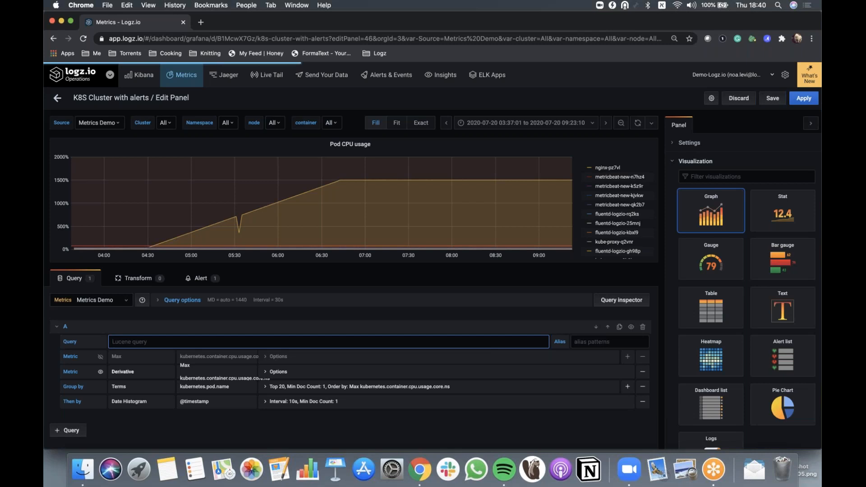
Review the alert rule's name, conditions and no-data and error-handling state options in the Alert tab
click(197, 278)
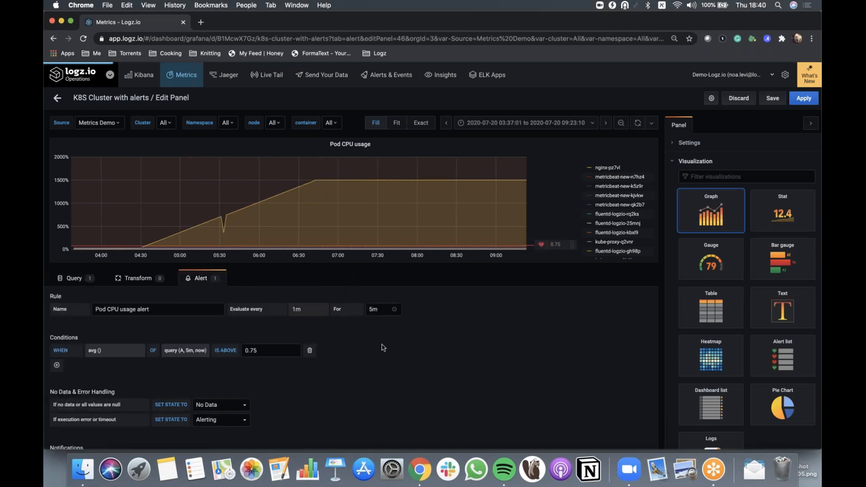
scroll(180, 330, down, 1)
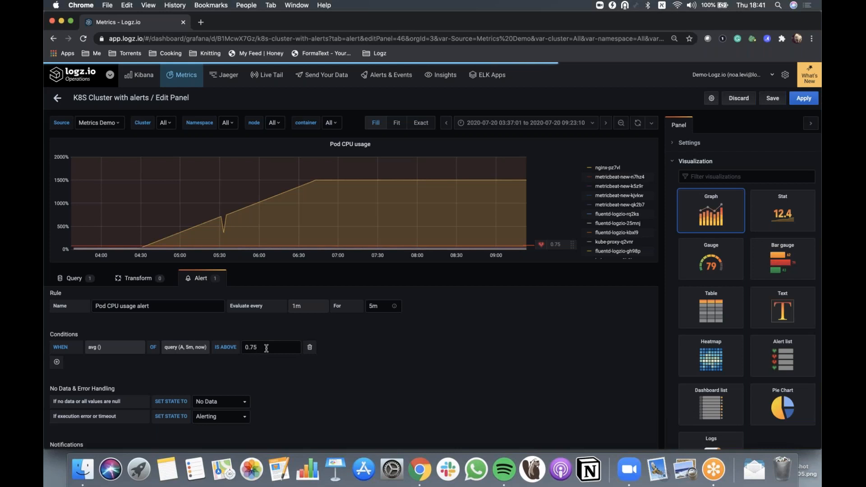
scroll(272, 373, down, 4)
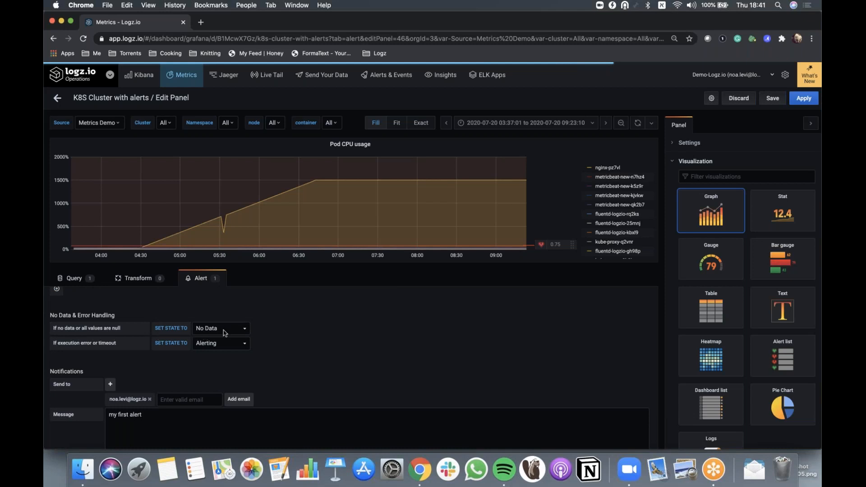
click(248, 328)
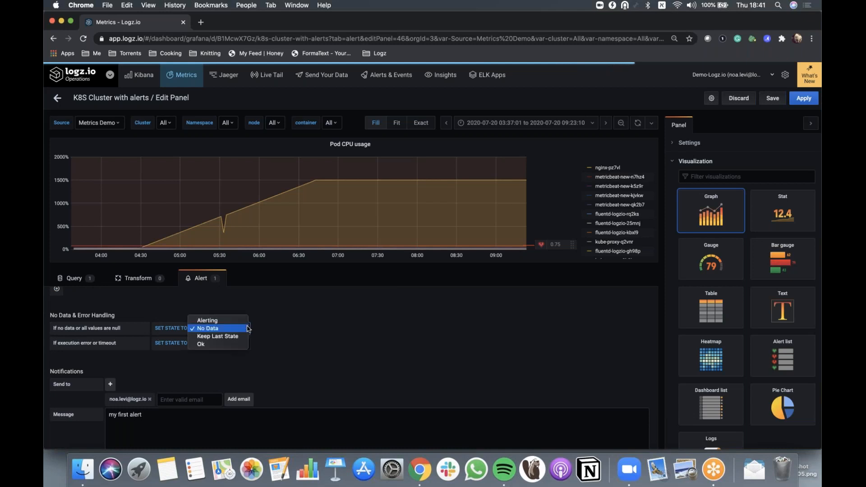
click(283, 333)
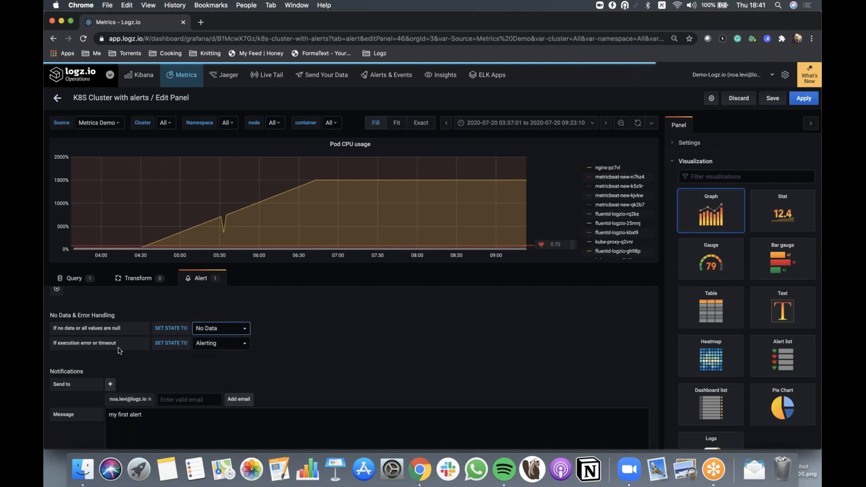
click(242, 346)
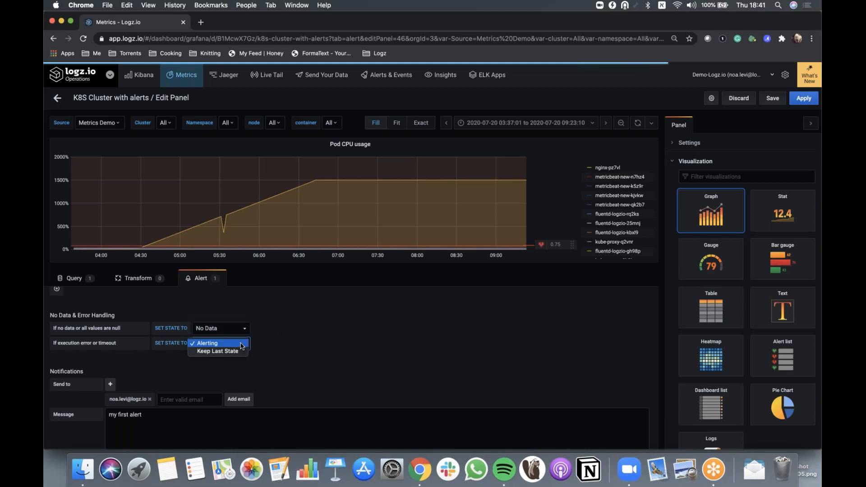
click(271, 347)
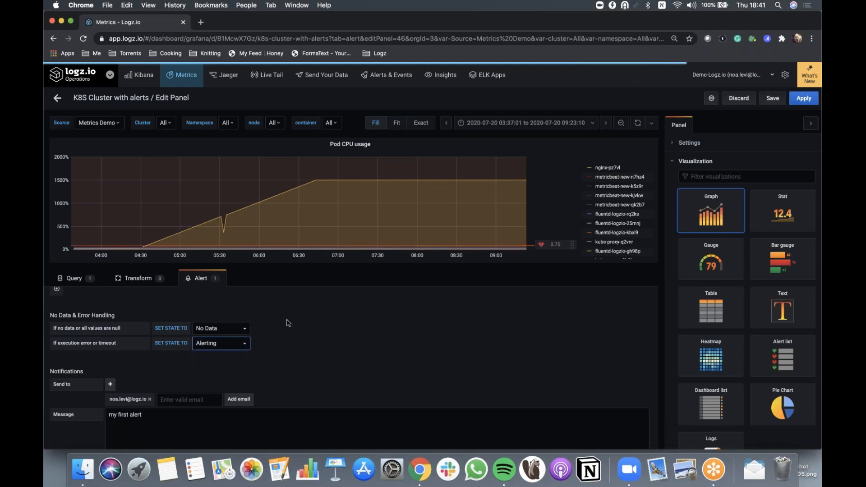
scroll(278, 375, down, 2)
scroll(278, 376, down, 1)
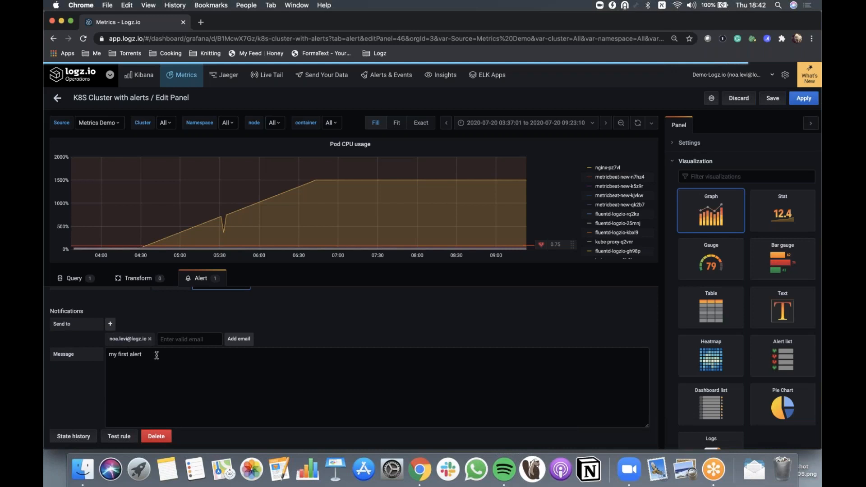
Browse the available notification channel types for the alert and the account settings menu
click(111, 325)
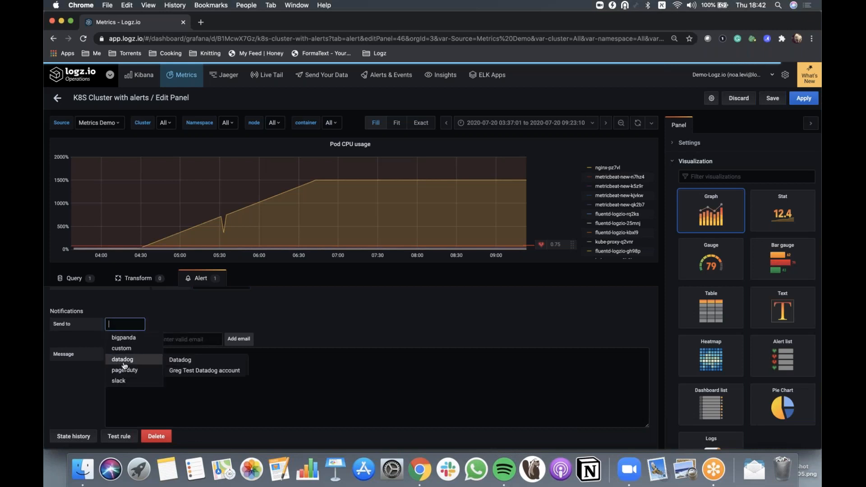
mouse_move(125, 360)
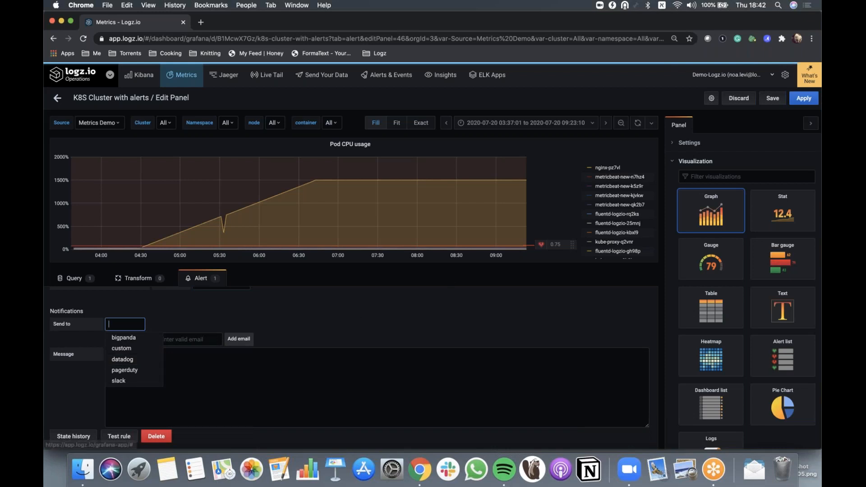
click(785, 74)
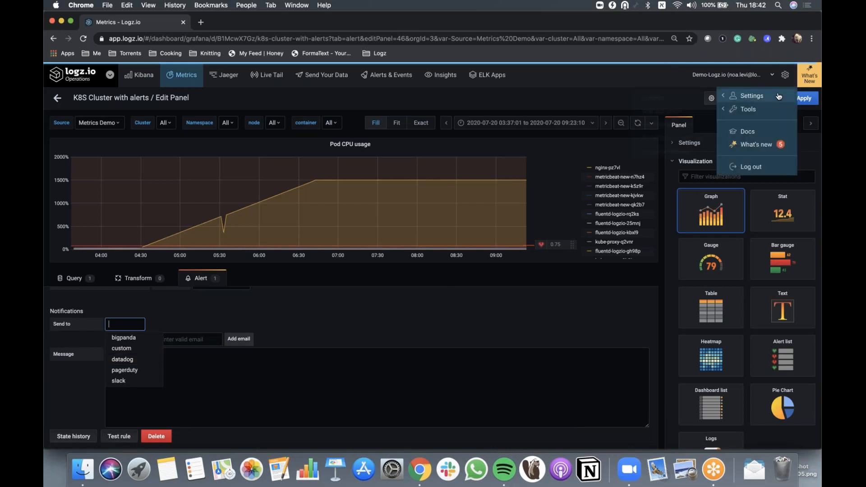
mouse_move(751, 96)
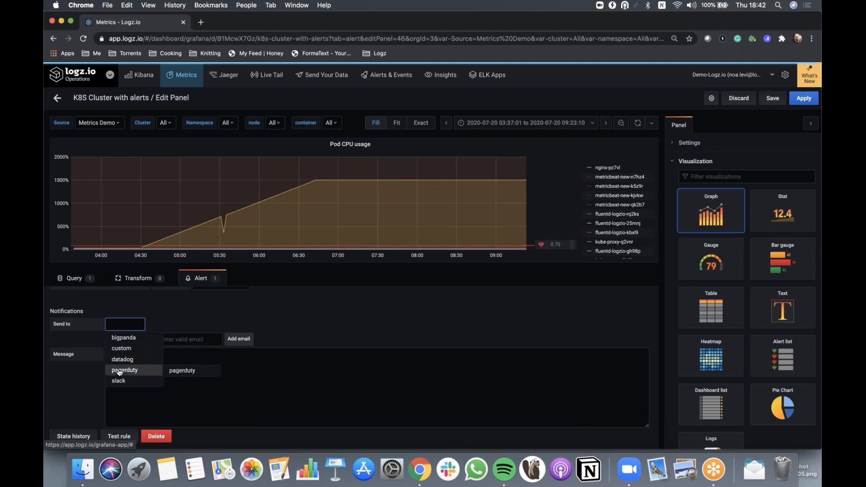
click(234, 356)
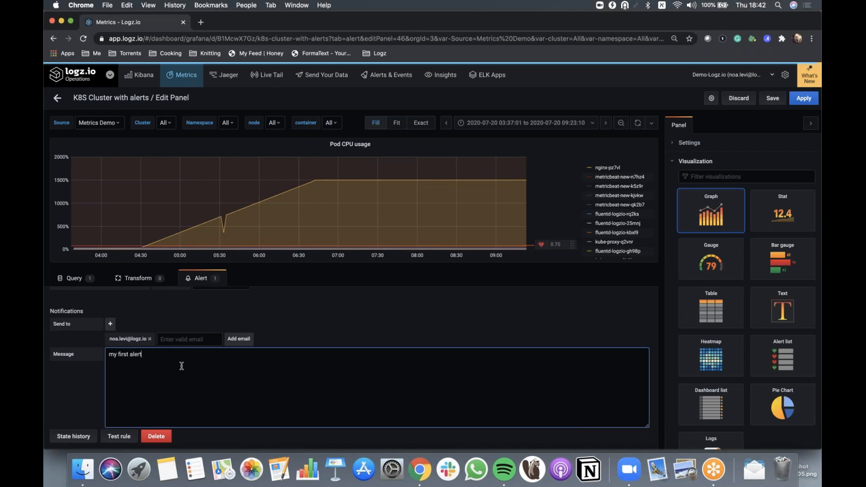
click(754, 468)
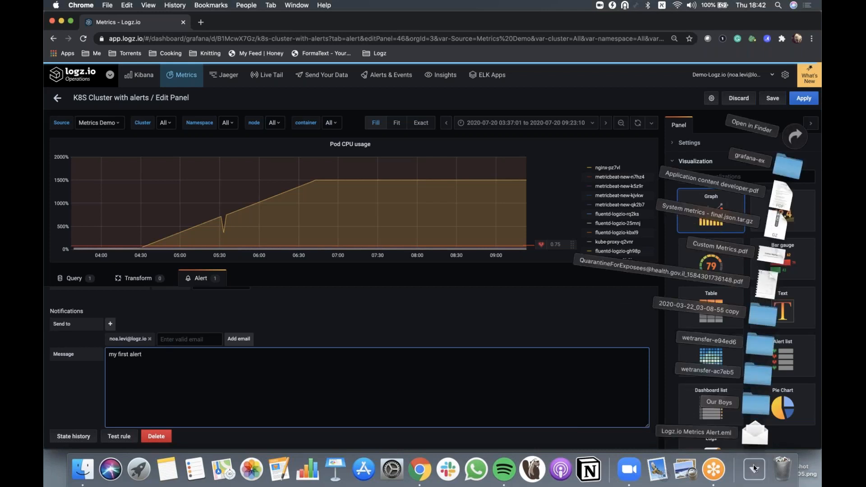
click(754, 468)
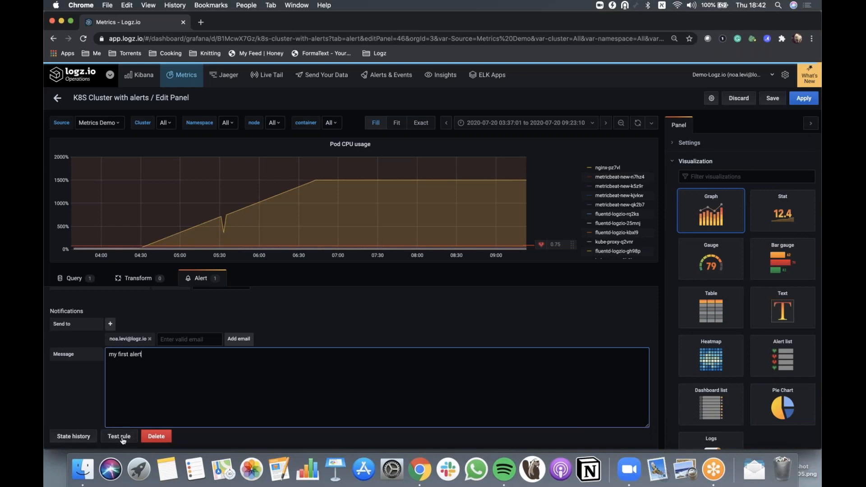
scroll(137, 398, up, 1)
scroll(136, 397, up, 5)
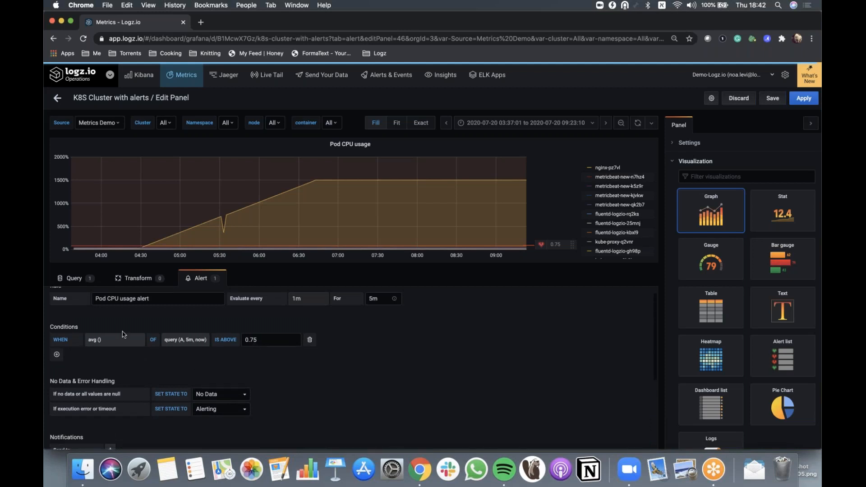
scroll(227, 345, down, 5)
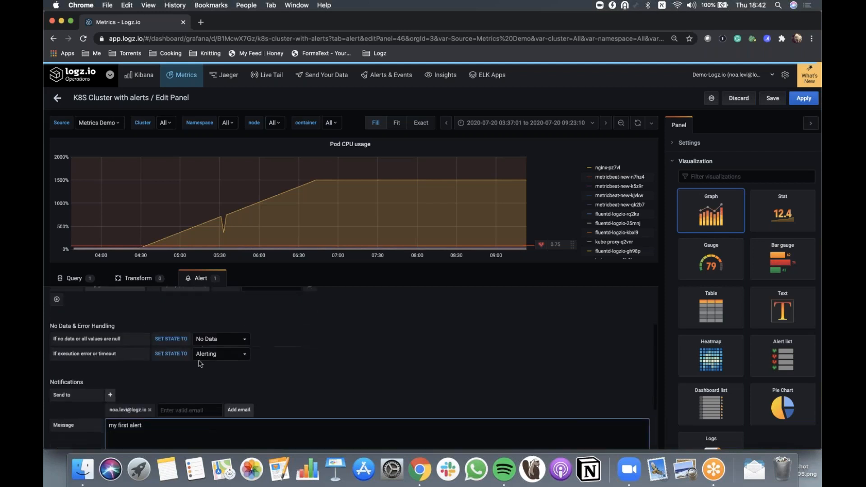
Test the alert rule and inspect the evaluation output before closing it
click(118, 436)
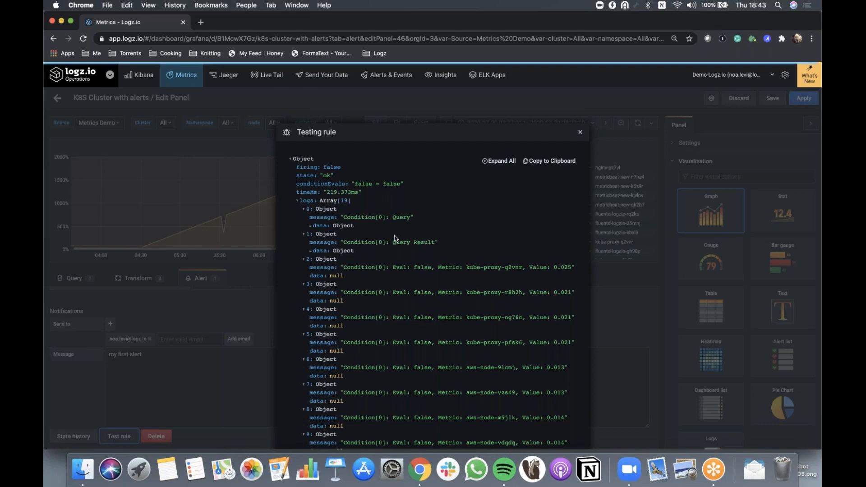
scroll(563, 241, down, 1)
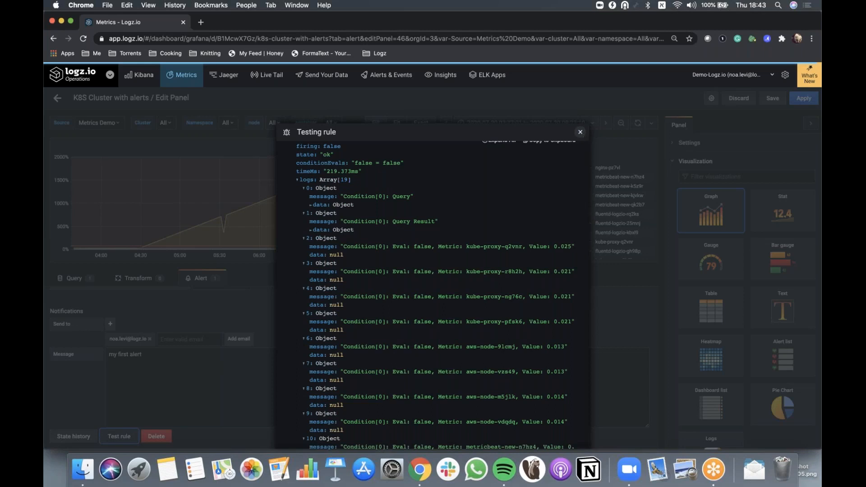
click(580, 132)
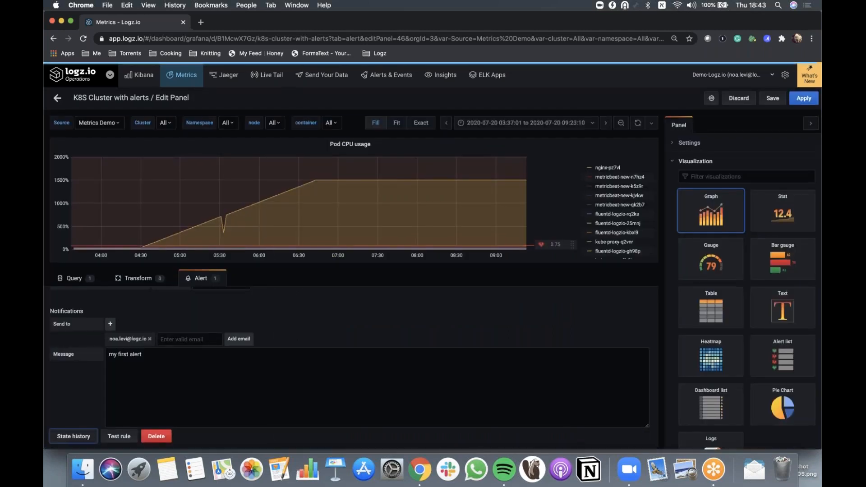
Open the alert's state history and scroll through the recorded state changes
click(74, 437)
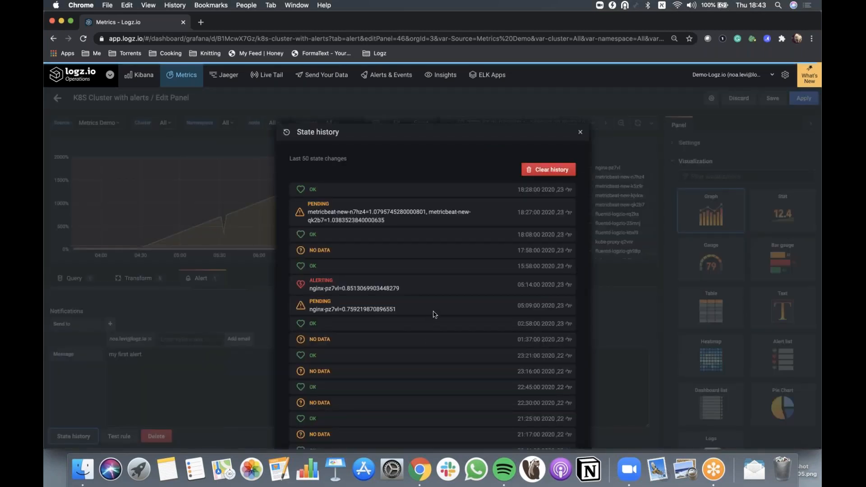
scroll(434, 314, down, 2)
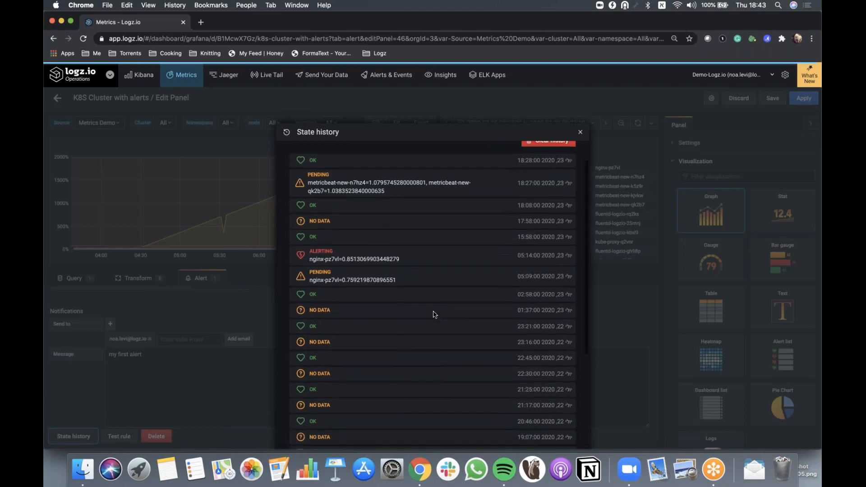
scroll(434, 314, down, 4)
scroll(434, 314, up, 4)
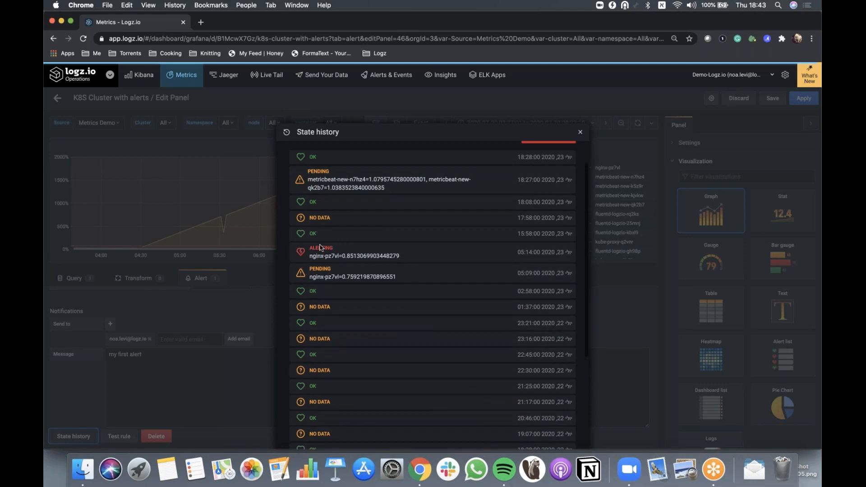
click(581, 133)
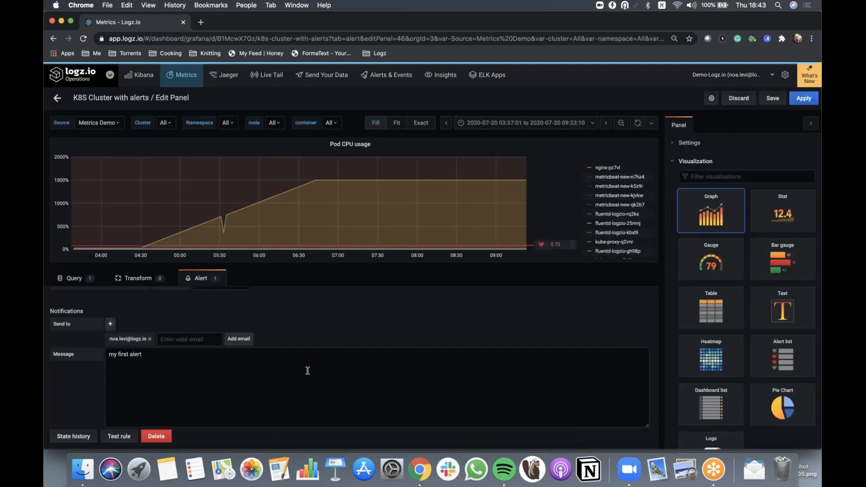
Review the panel query and return to the Alert tab
scroll(308, 370, up, 5)
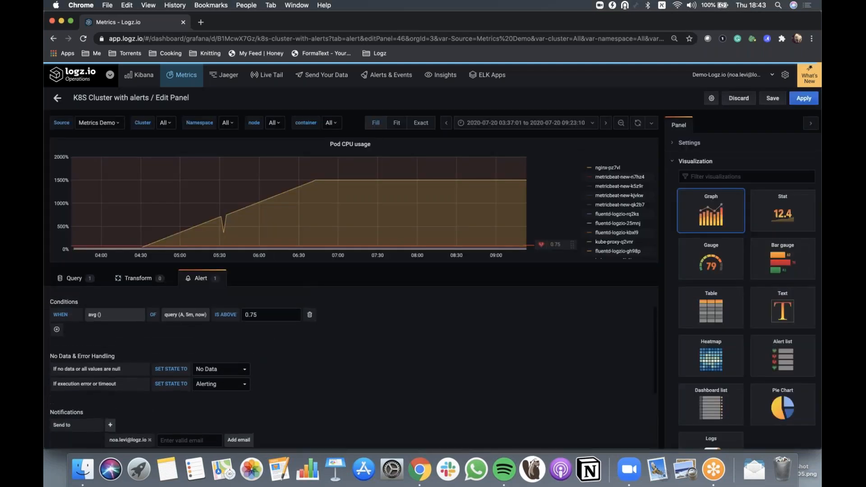
scroll(141, 305, up, 2)
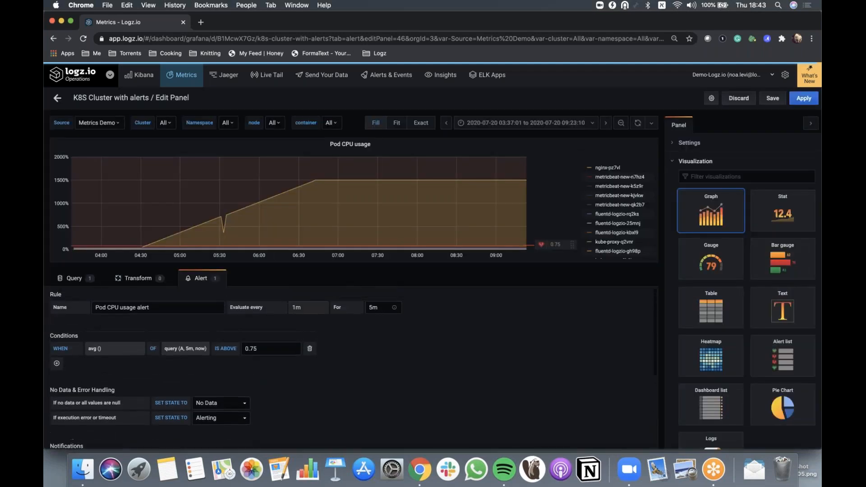
click(72, 280)
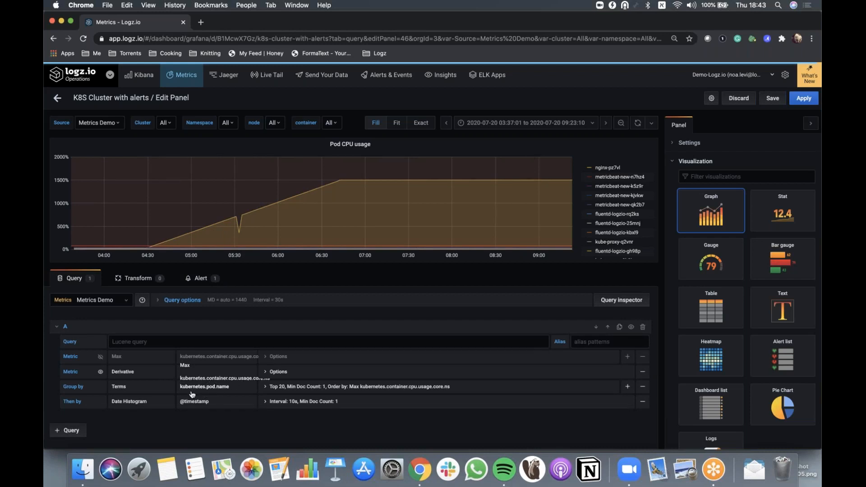
click(201, 279)
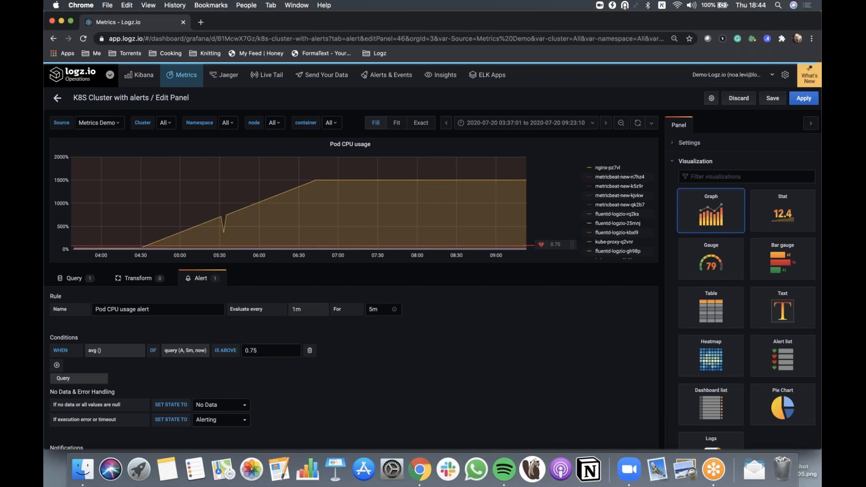
Add a second alert condition using max() of query A with a threshold of 0.9
click(66, 382)
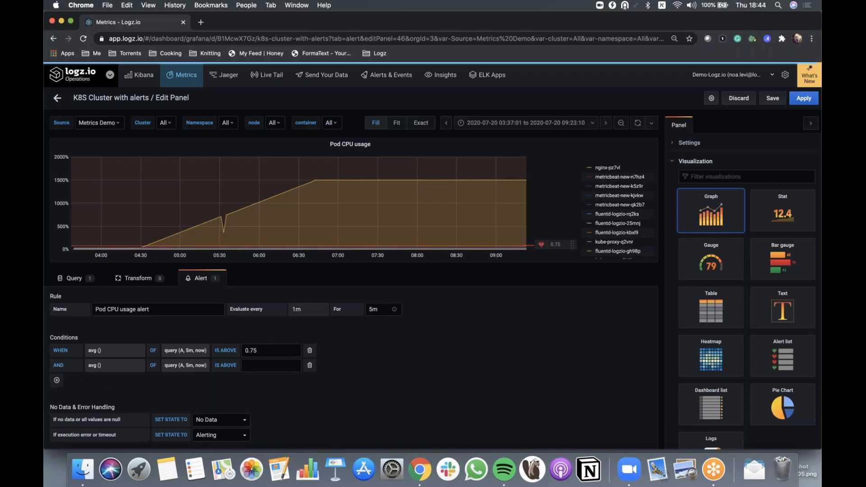
click(95, 368)
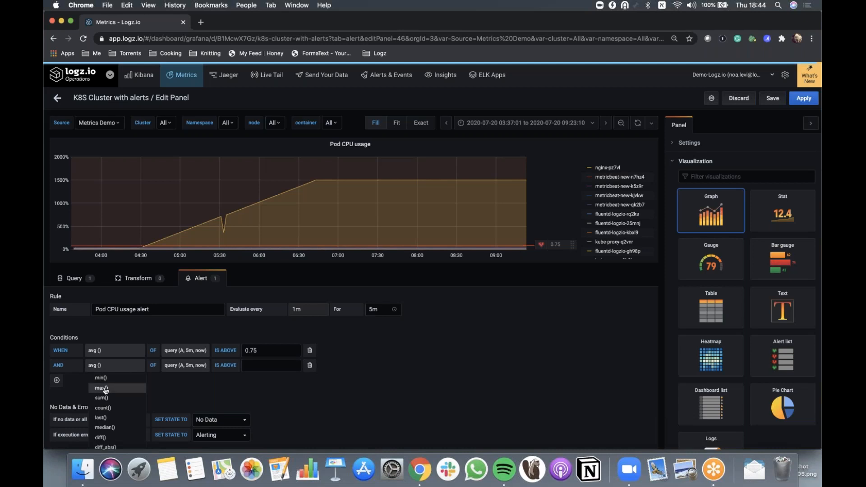
click(105, 389)
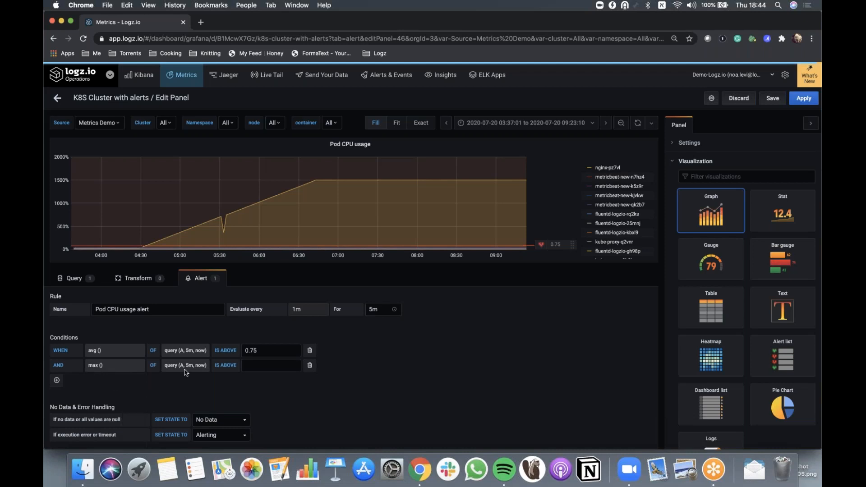
click(246, 366)
click(302, 396)
Switch the second condition's operator to OR and try adding two more conditions before deleting them
click(58, 369)
click(61, 379)
click(57, 380)
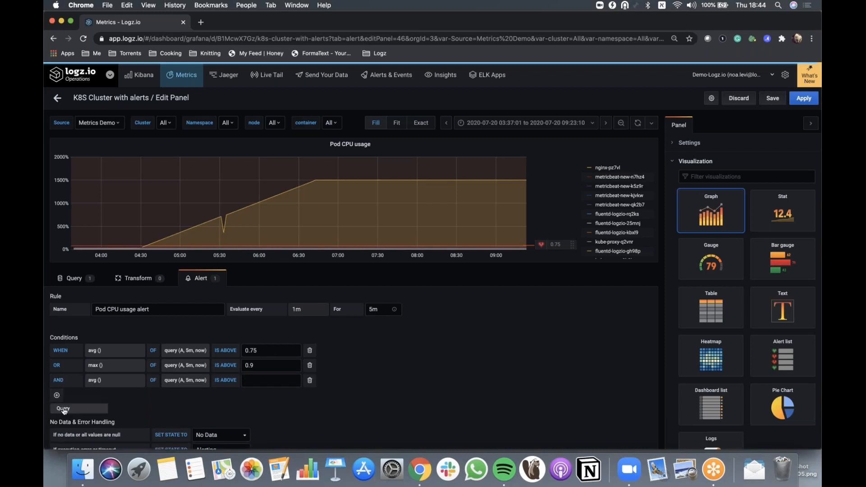
click(63, 408)
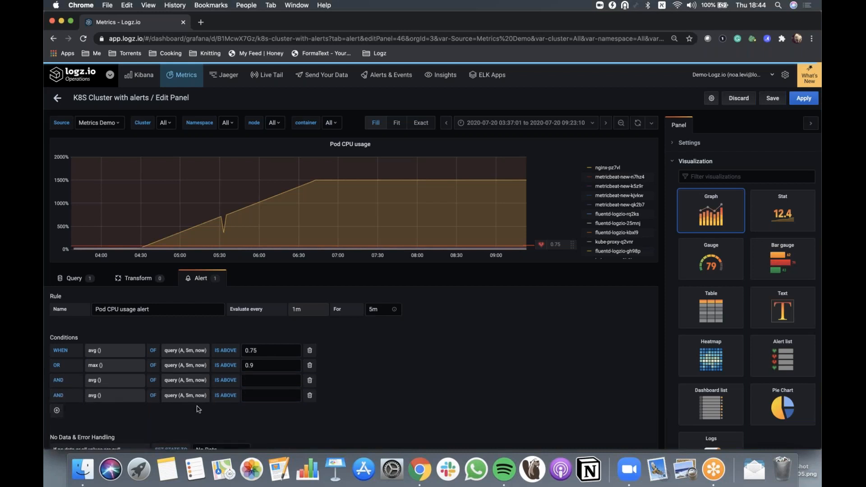
click(310, 395)
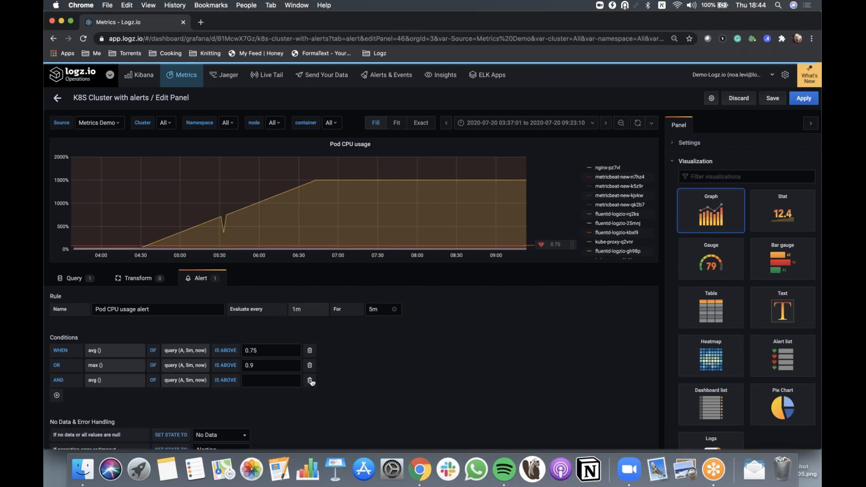
click(310, 380)
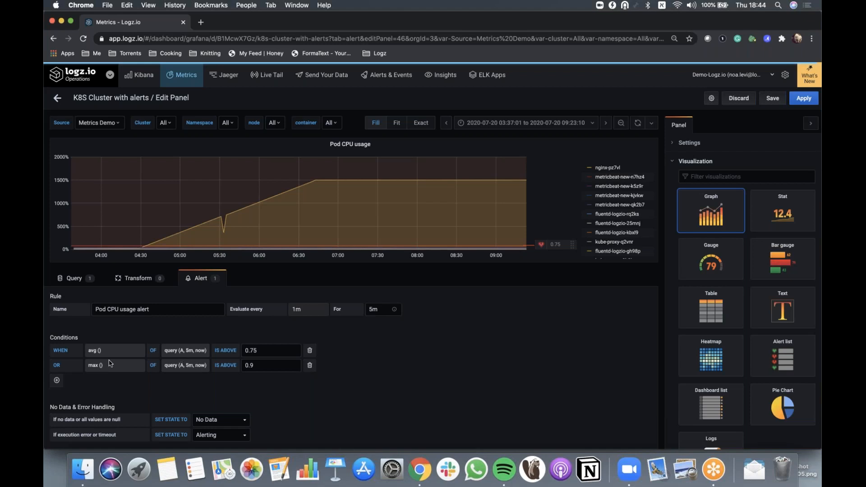
Set the second condition's operator back to AND and change its query range to 10m ending now-5m
click(57, 365)
click(63, 380)
click(189, 365)
click(205, 408)
click(205, 366)
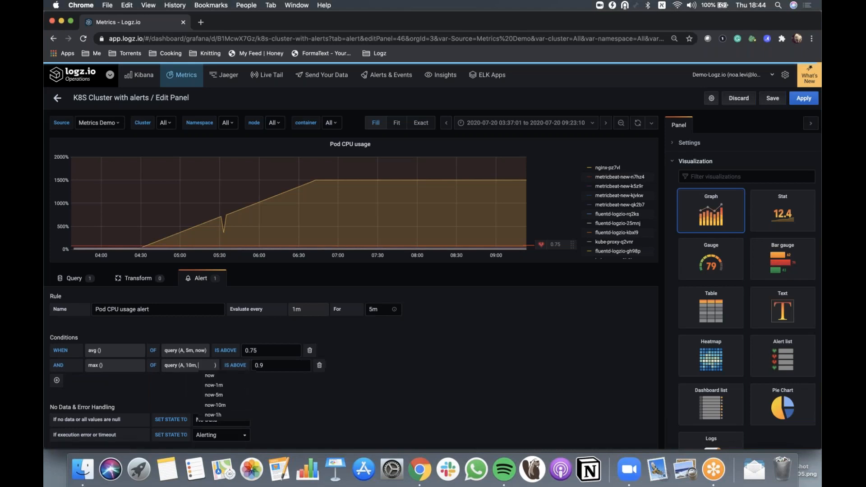
click(229, 395)
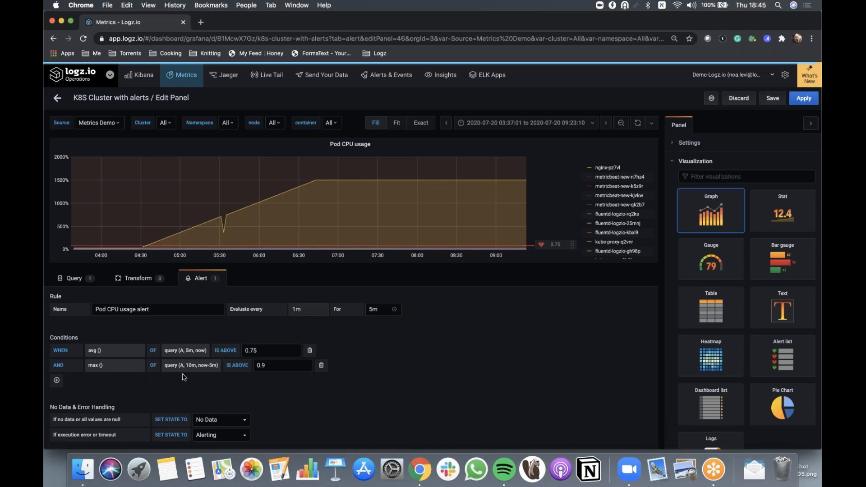
Duplicate query A as query B and remove query B's Derivative metric
click(76, 279)
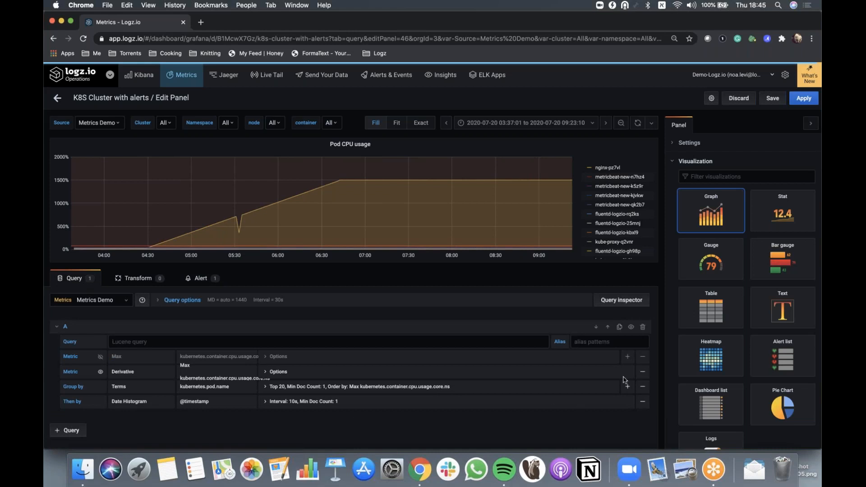
click(620, 327)
scroll(406, 409, down, 2)
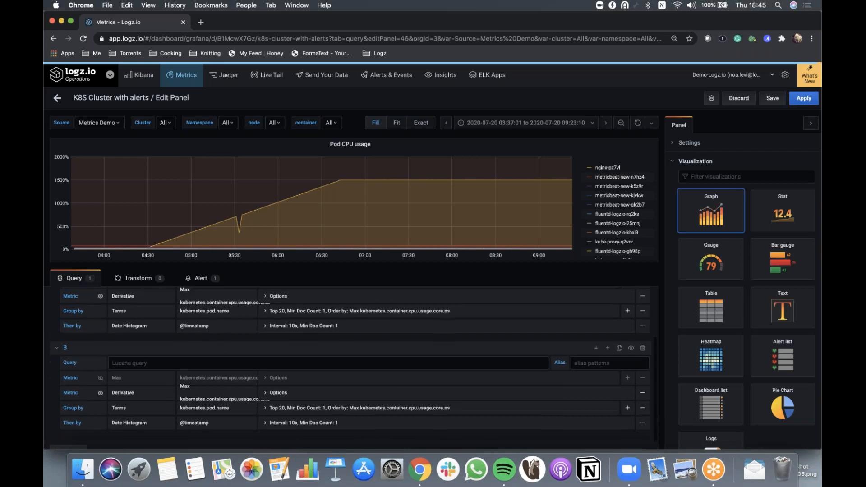
click(643, 396)
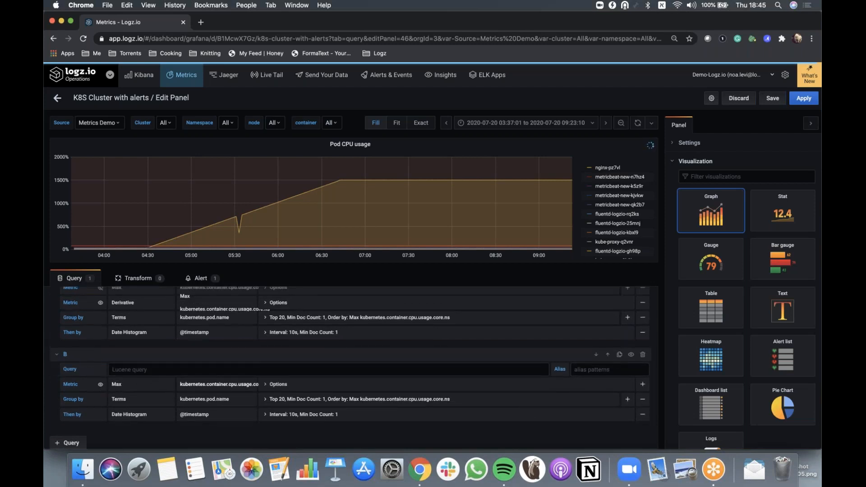
Set query B's Max metric field to kubernetes.container.memory.workingset.bytes
click(209, 387)
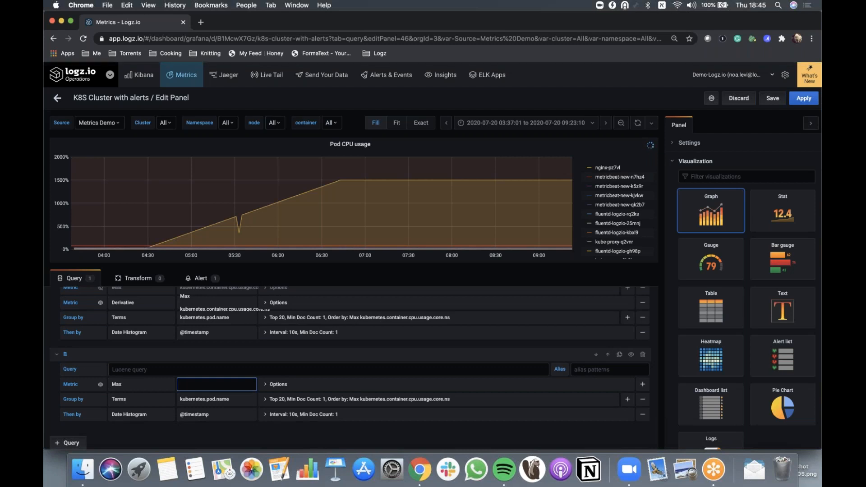
text(לונ)
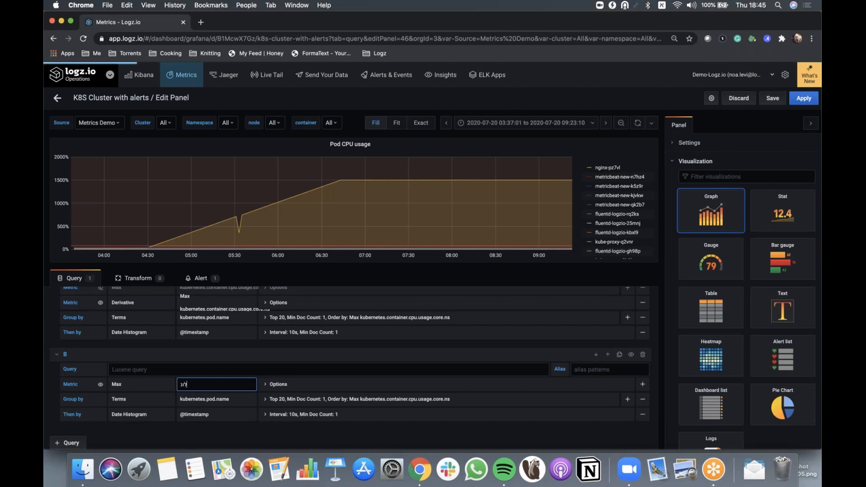
key(BackSpace)
key(BackSpace)
key(BackSpace)
key(ctrl+space)
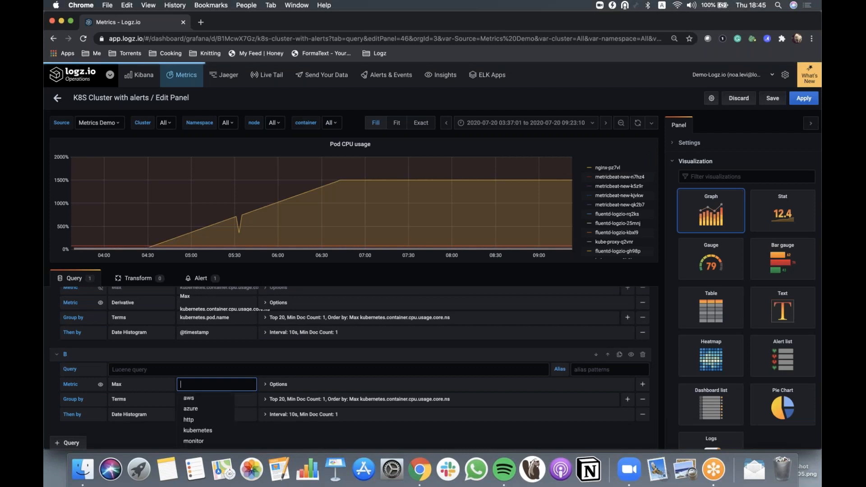
mouse_move(230, 431)
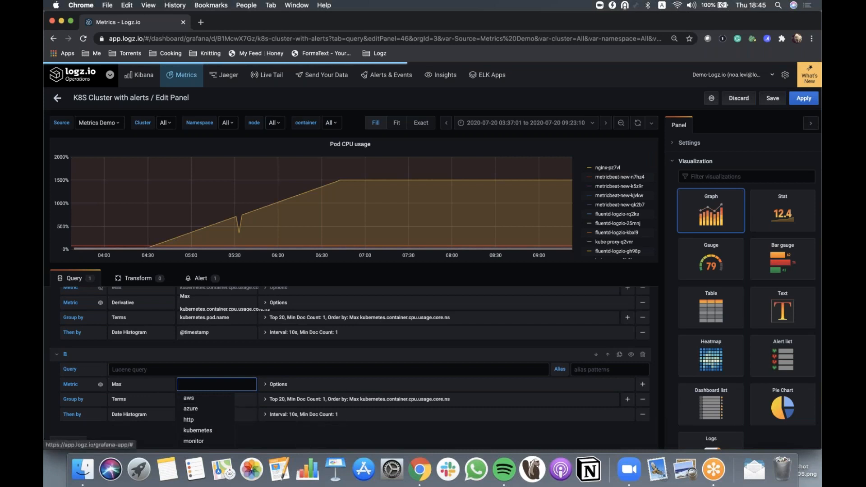
scroll(248, 436, down, 1)
scroll(216, 429, down, 3)
mouse_move(221, 368)
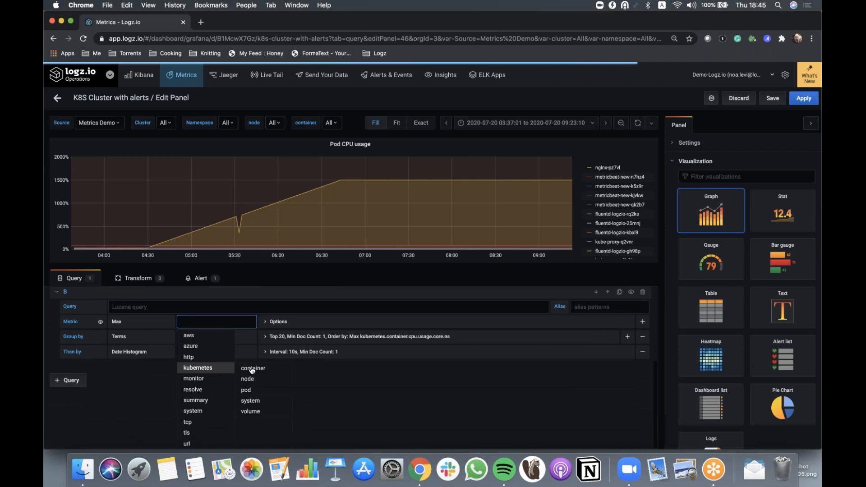
mouse_move(258, 369)
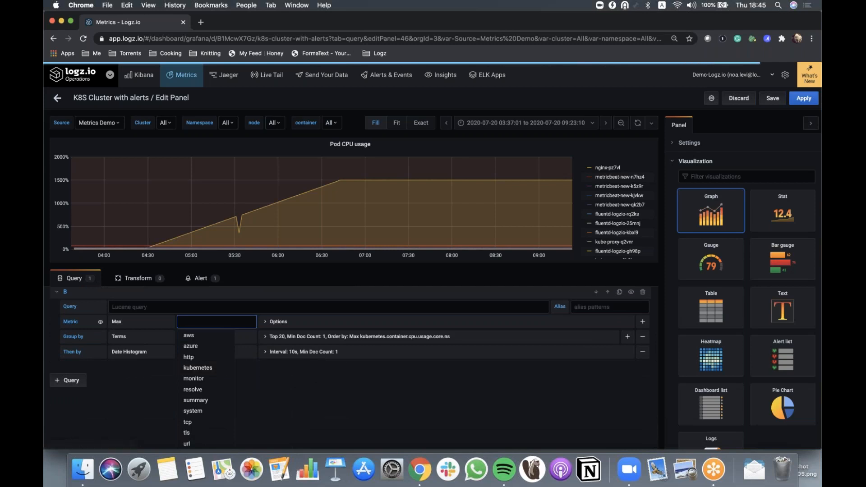
mouse_move(318, 391)
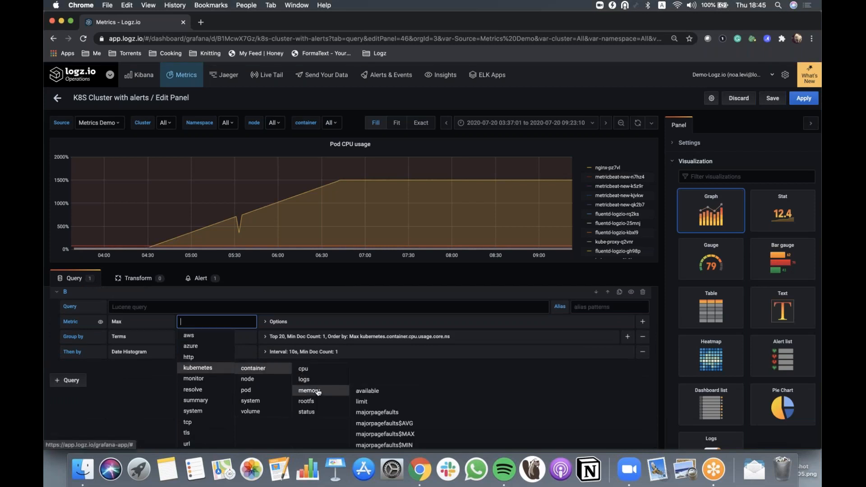
mouse_move(379, 394)
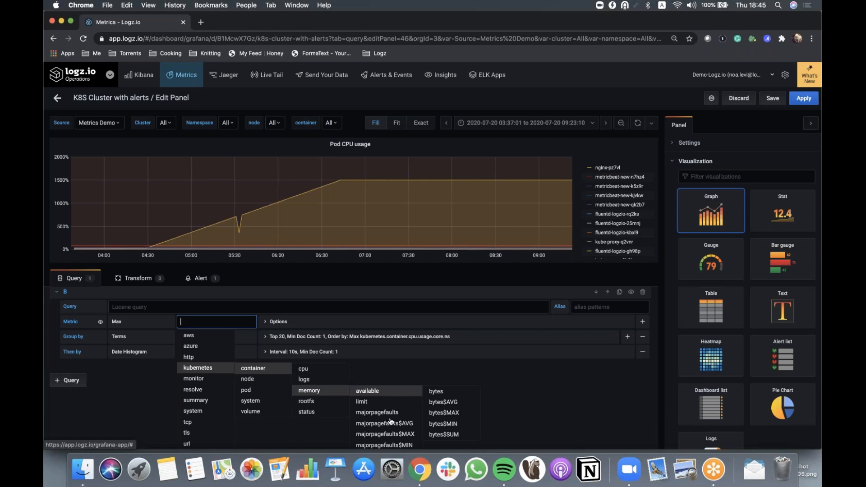
scroll(391, 421, down, 3)
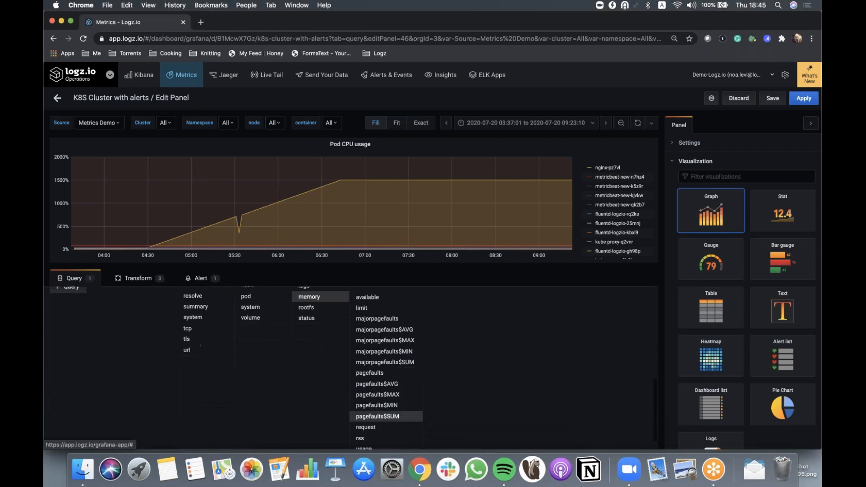
scroll(354, 408, up, 3)
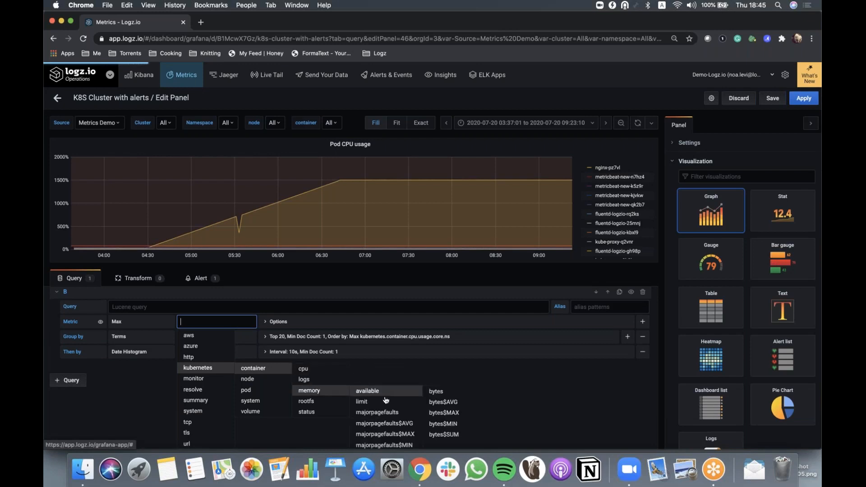
scroll(386, 408, down, 2)
scroll(384, 406, down, 5)
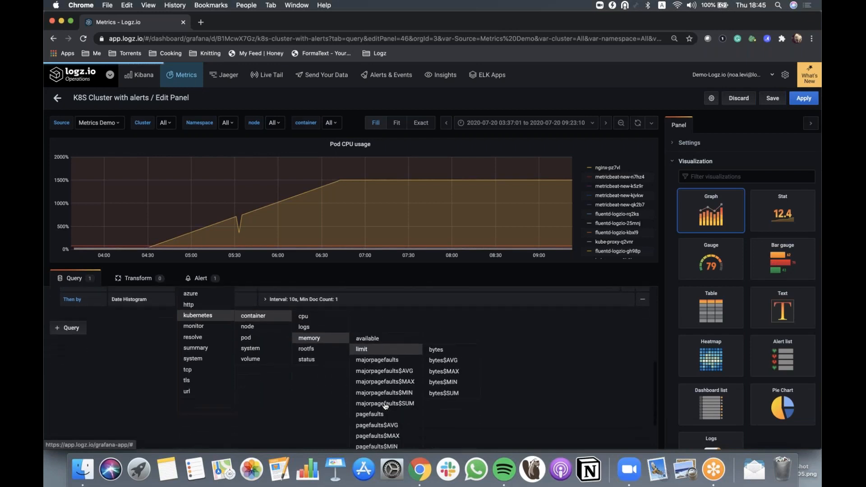
mouse_move(383, 443)
click(434, 444)
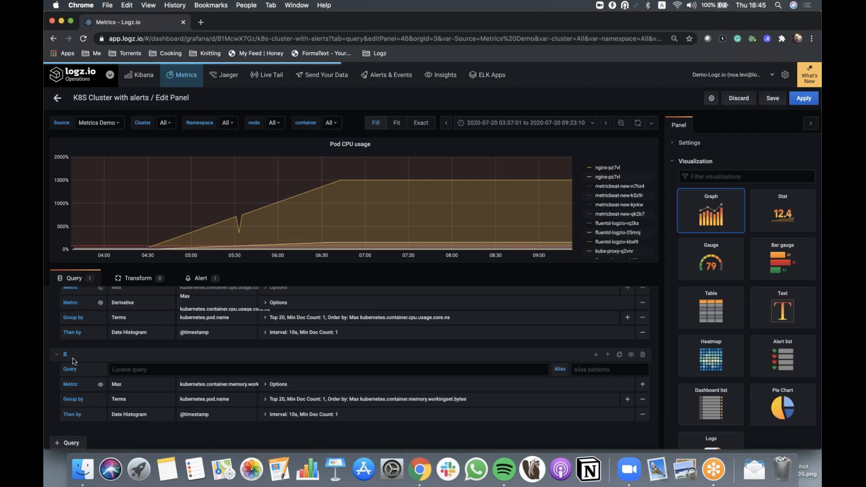
Add a third AND condition using avg() of query B above 50000
scroll(74, 361, up, 4)
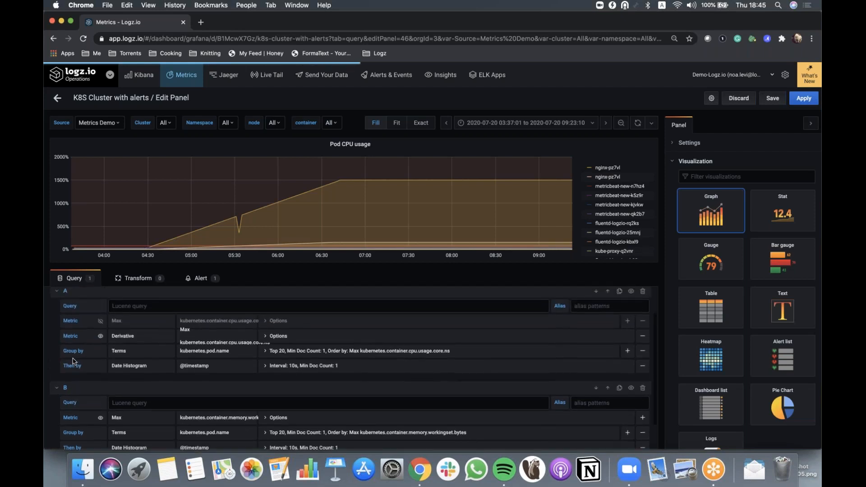
click(198, 278)
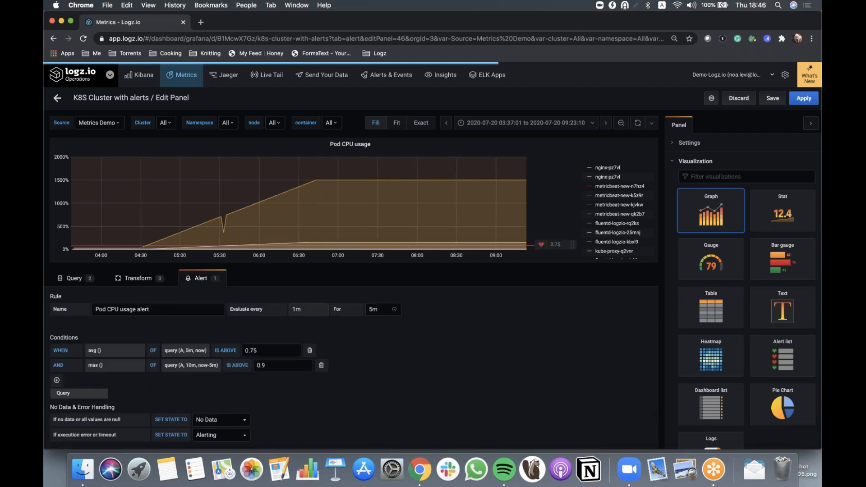
click(56, 381)
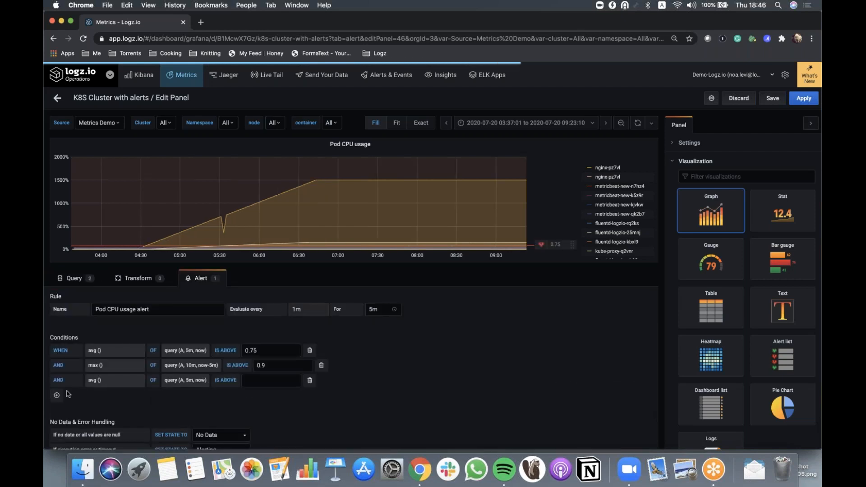
click(180, 380)
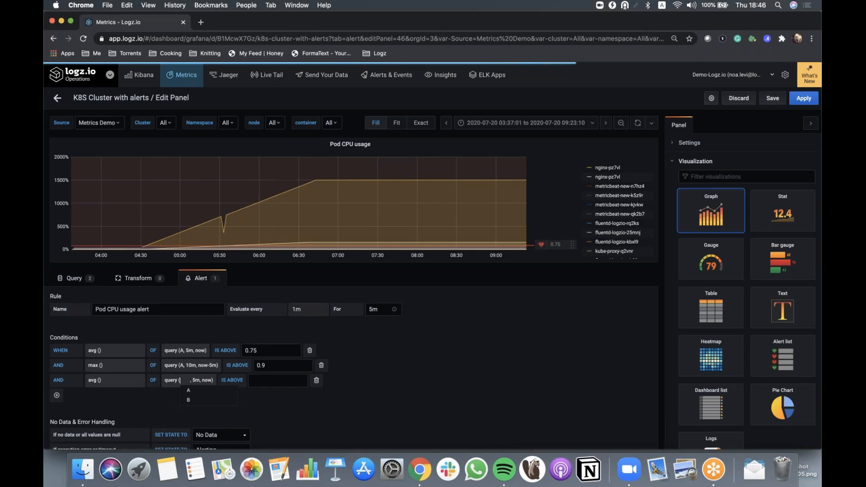
click(192, 401)
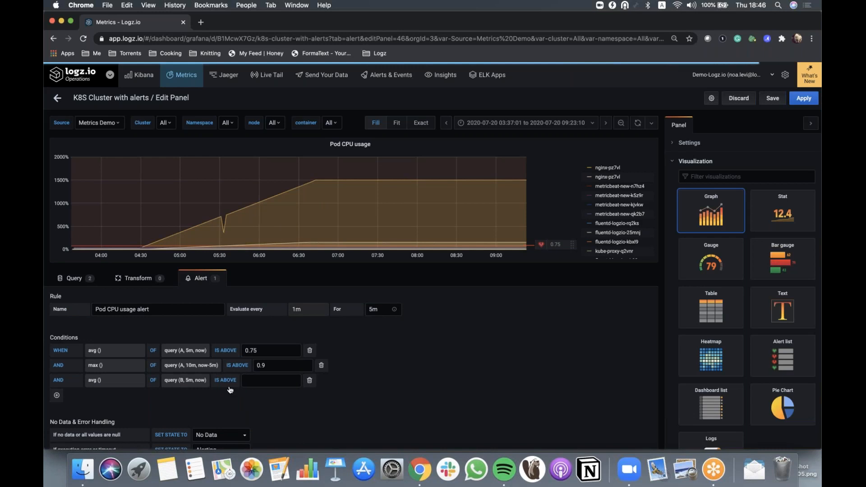
click(272, 379)
text(50000)
Glance over the queries, return to the alert conditions, and exit panel editing to the dashboard
click(79, 279)
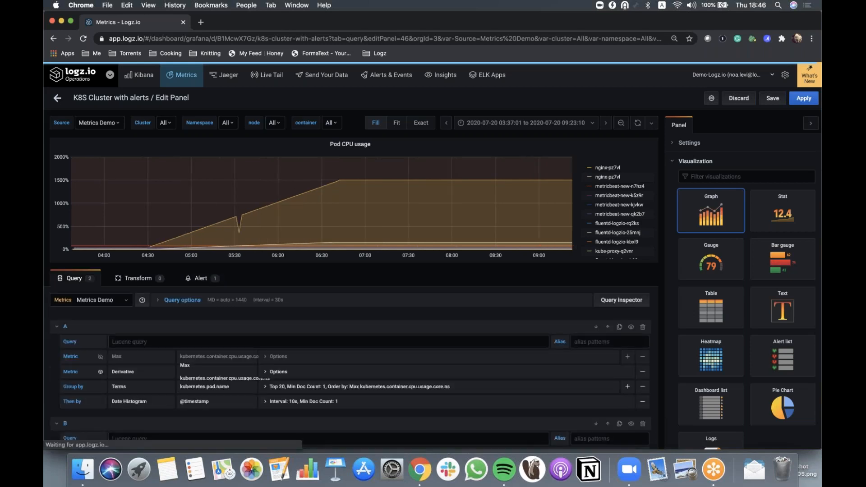
click(202, 279)
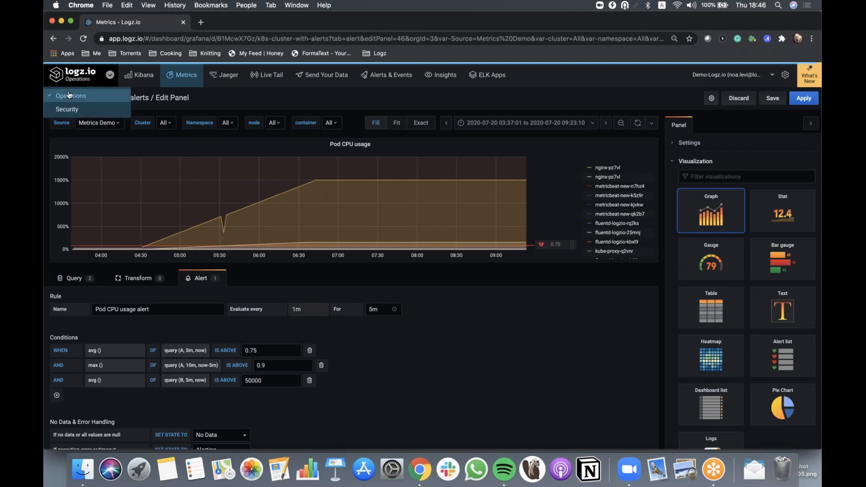
click(58, 99)
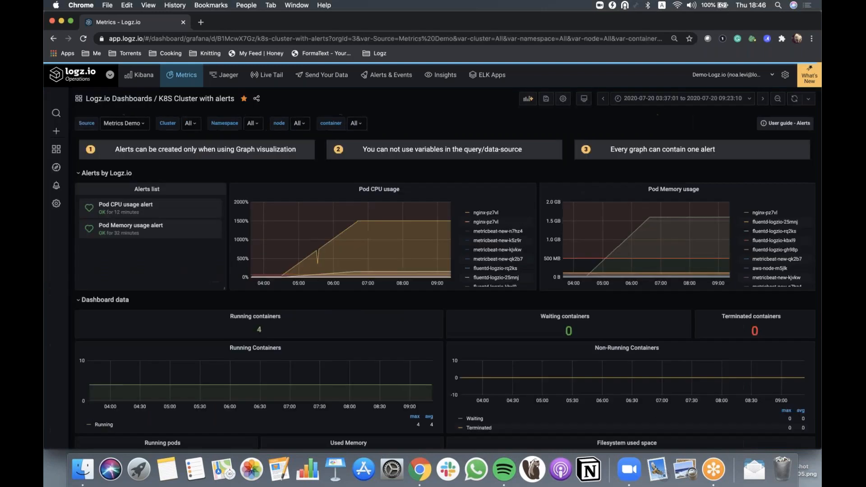
Open the Alerts list panel for editing and review its display options and state filters
click(147, 189)
click(146, 215)
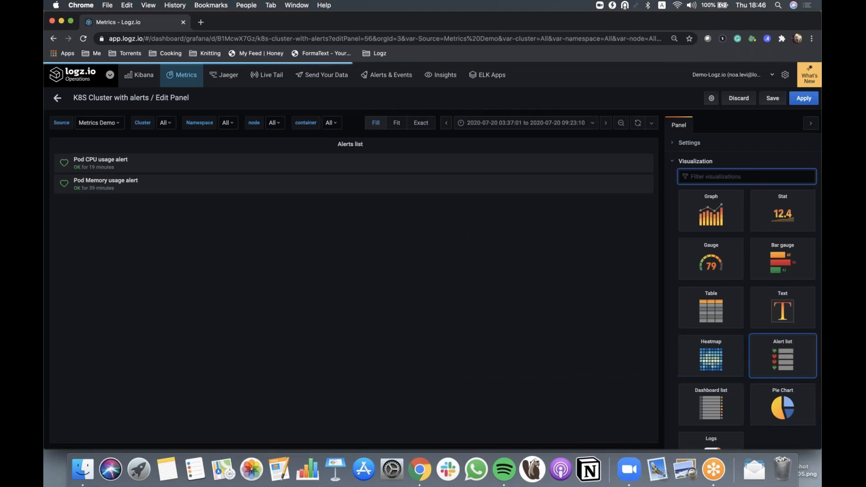
scroll(747, 294, down, 5)
scroll(678, 343, down, 2)
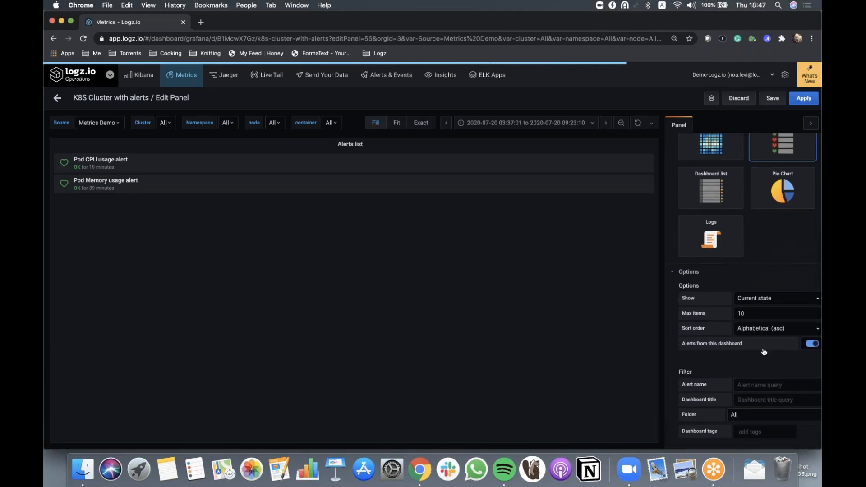
scroll(764, 351, down, 3)
scroll(764, 352, down, 5)
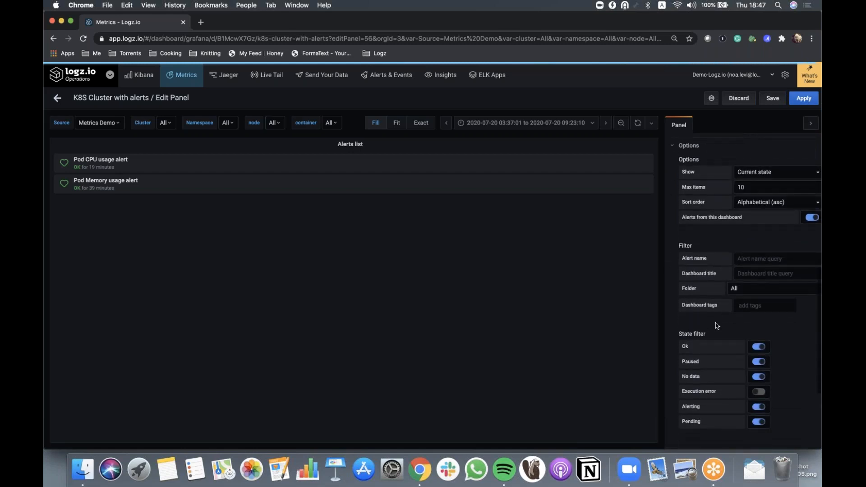
Leave panel editing and open the Alert Rules list, discarding the dashboard's unsaved changes
click(56, 98)
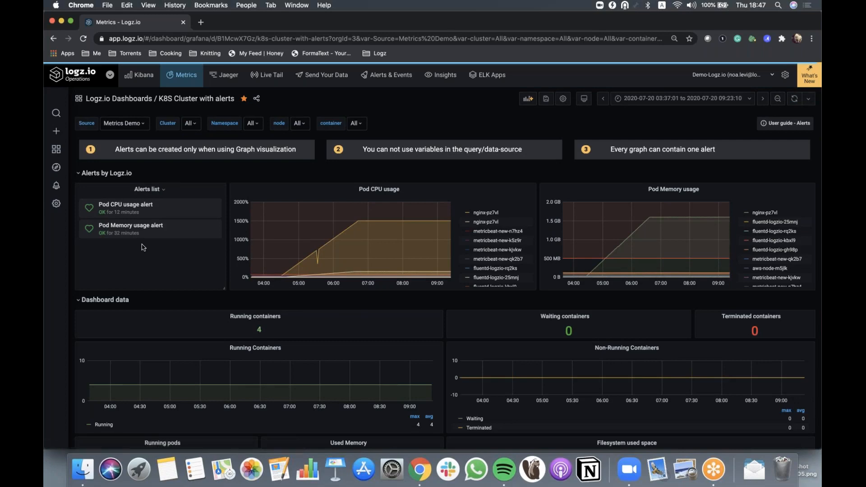
mouse_move(58, 189)
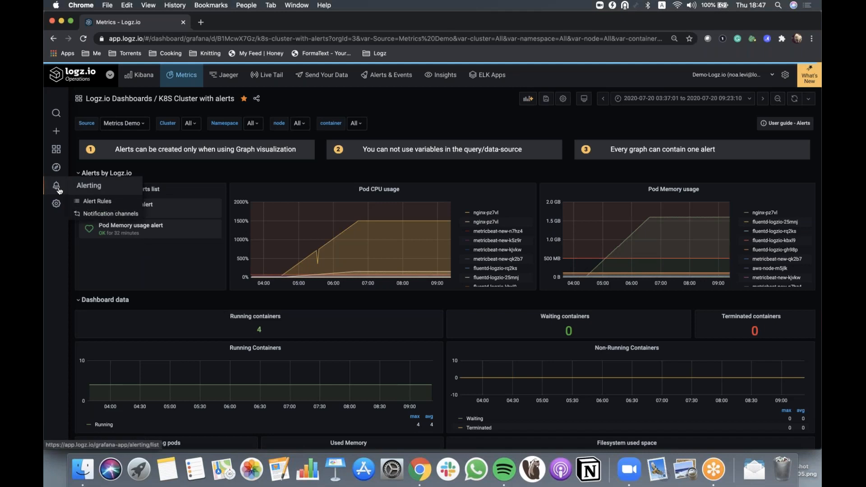
click(89, 186)
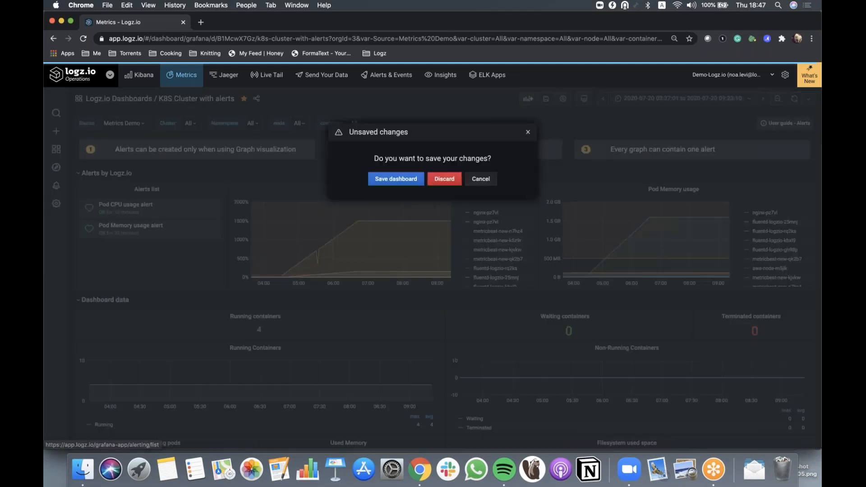
click(443, 179)
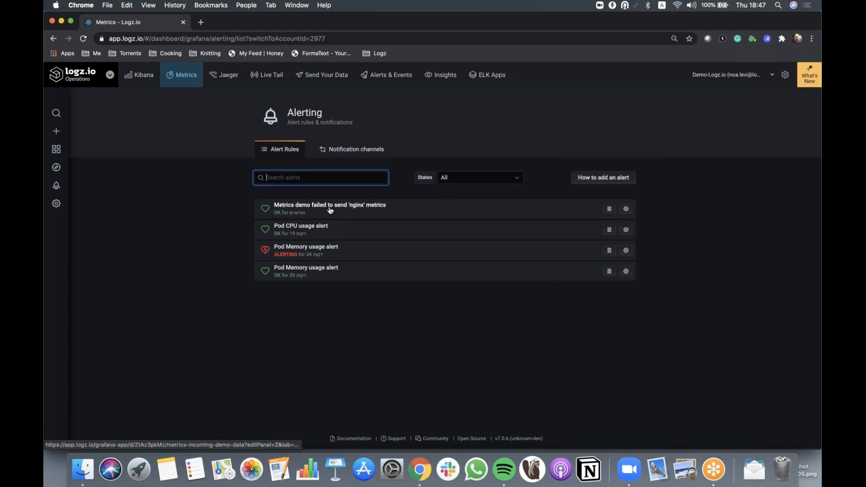
Open the 'Metrics demo failed to send 'nginx' metrics' alert rule and review its conditions and notification settings
click(300, 206)
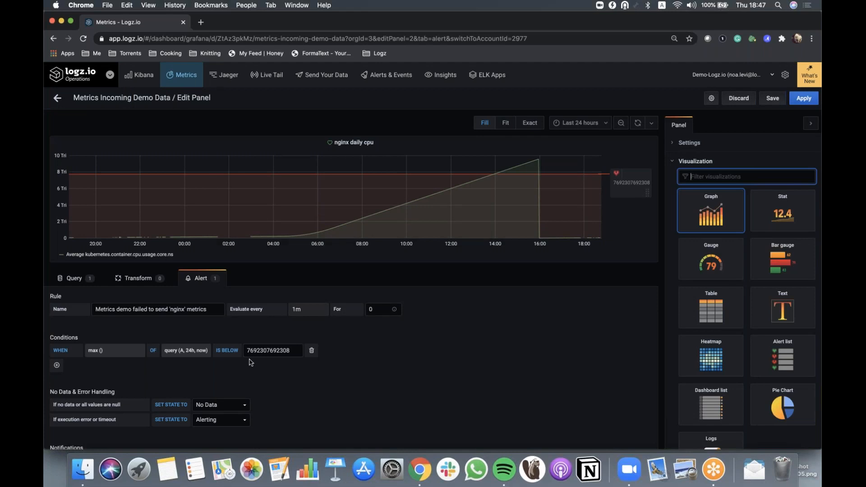
scroll(251, 362, down, 5)
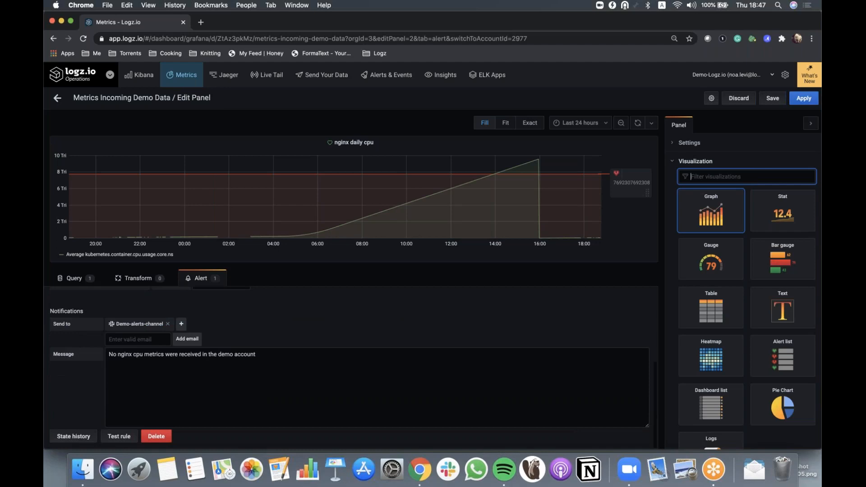
scroll(250, 362, up, 5)
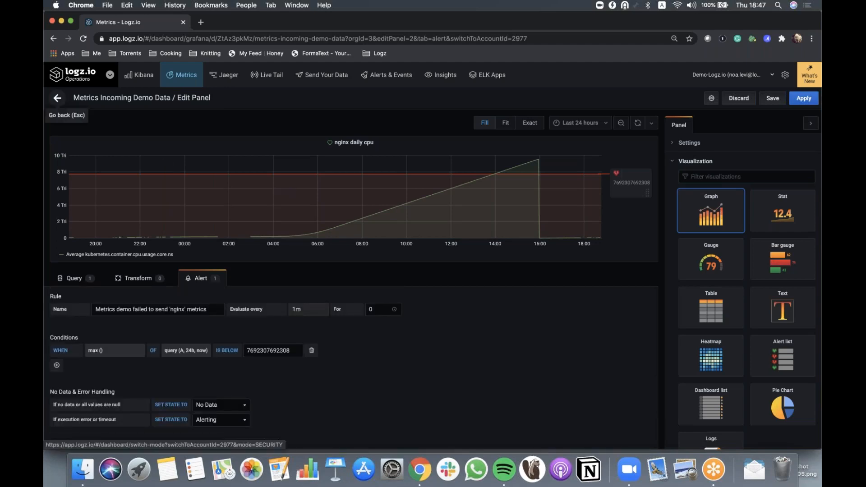
click(58, 98)
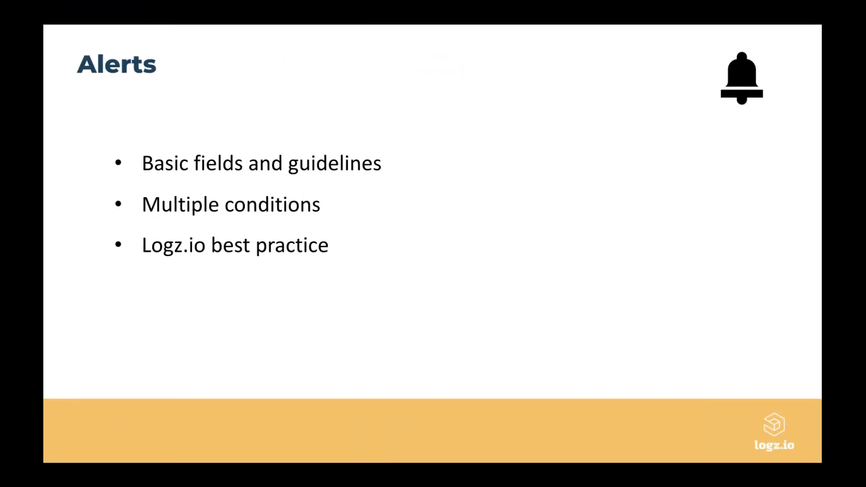
key(Right)
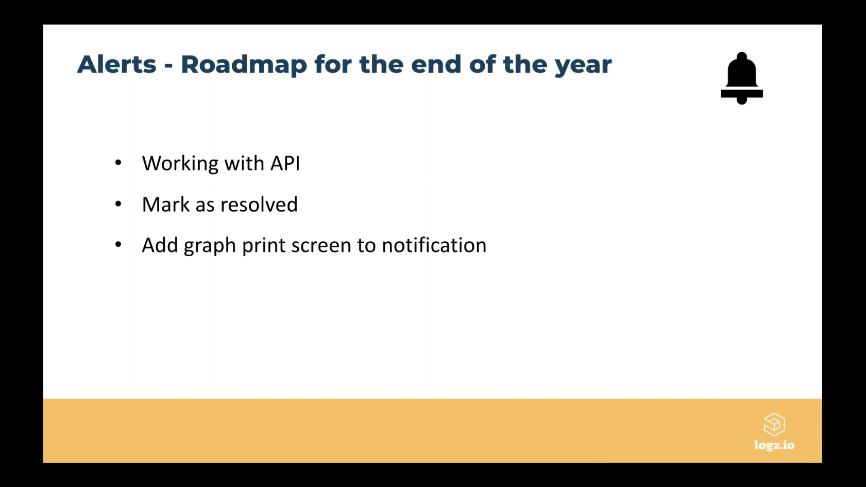
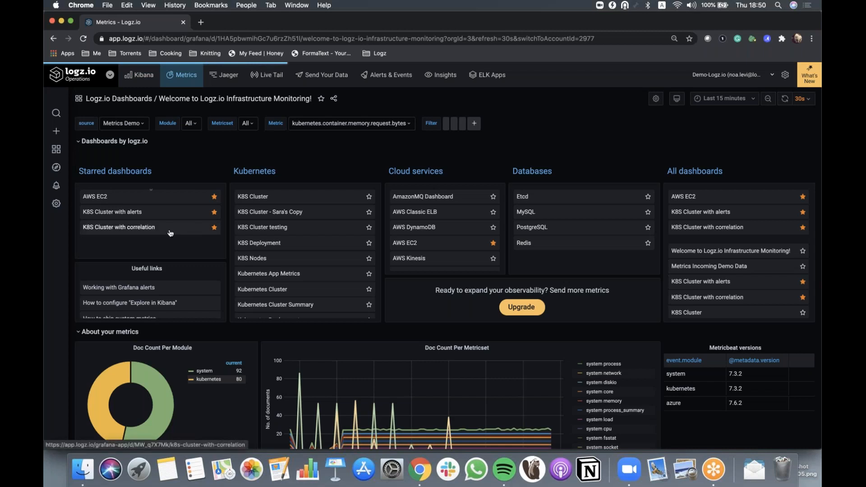
Open the K8S Cluster with correlation dashboard and turn on the Configuration Change and Failures annotation toggles
click(121, 227)
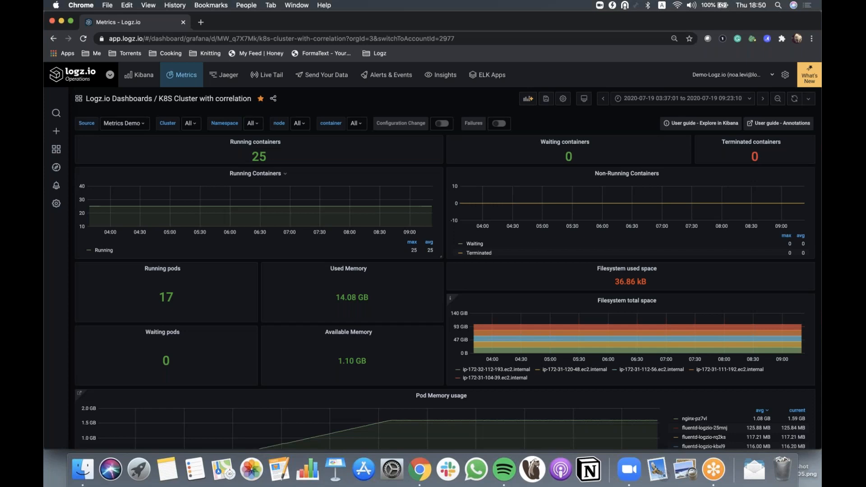
click(442, 124)
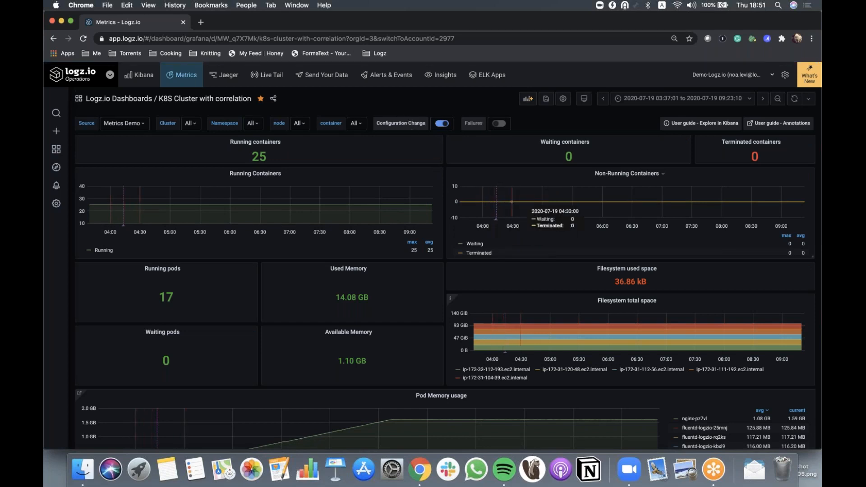
click(508, 125)
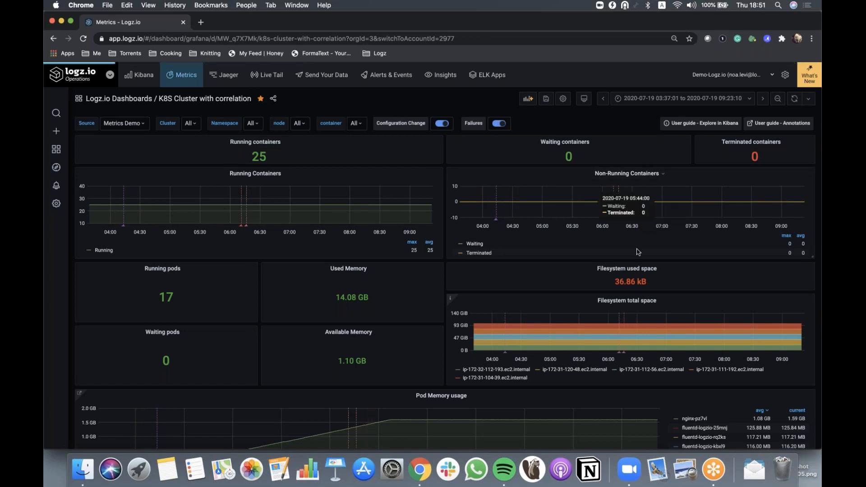
Scroll through the dashboard and inspect the Pod Memory usage and Pod CPU usage graphs and their annotation markers
scroll(602, 247, down, 1)
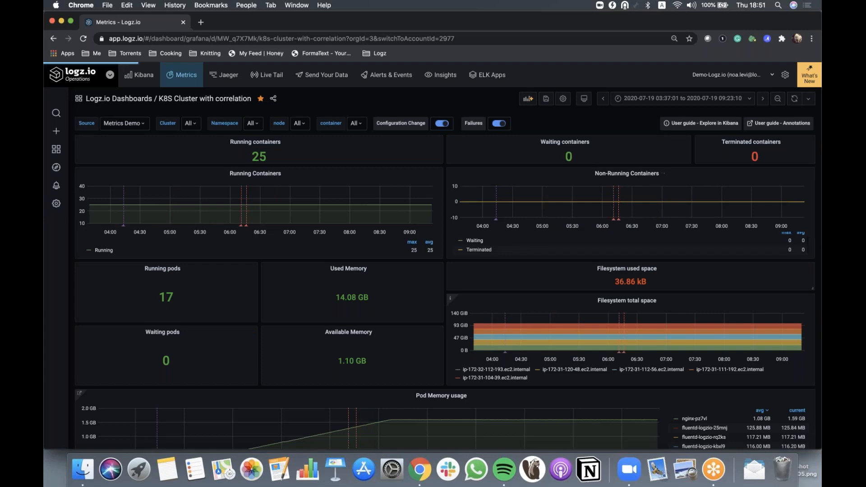
scroll(445, 279, down, 2)
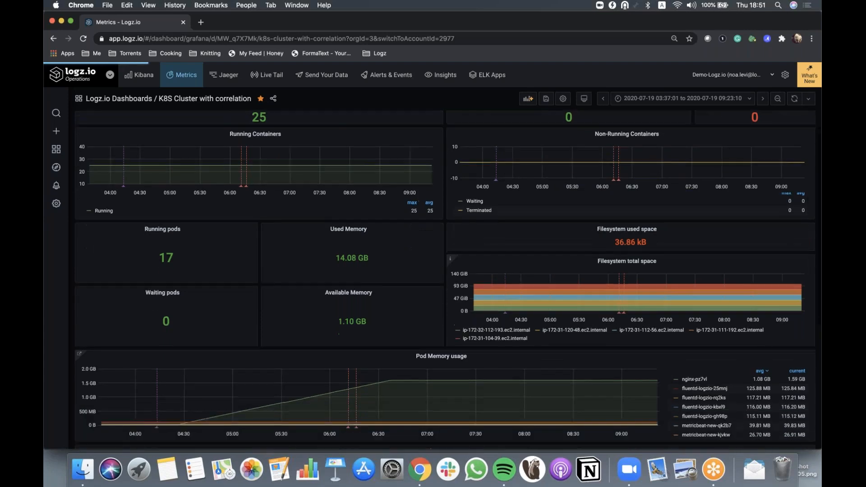
scroll(445, 279, down, 5)
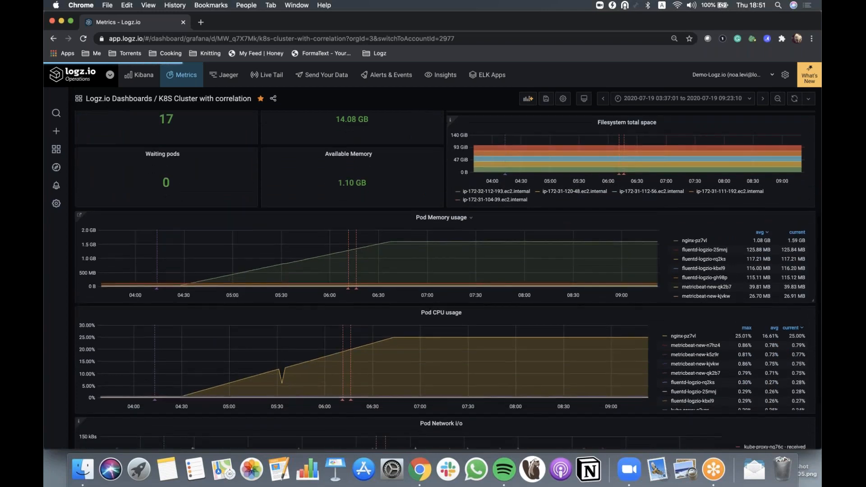
scroll(445, 279, down, 2)
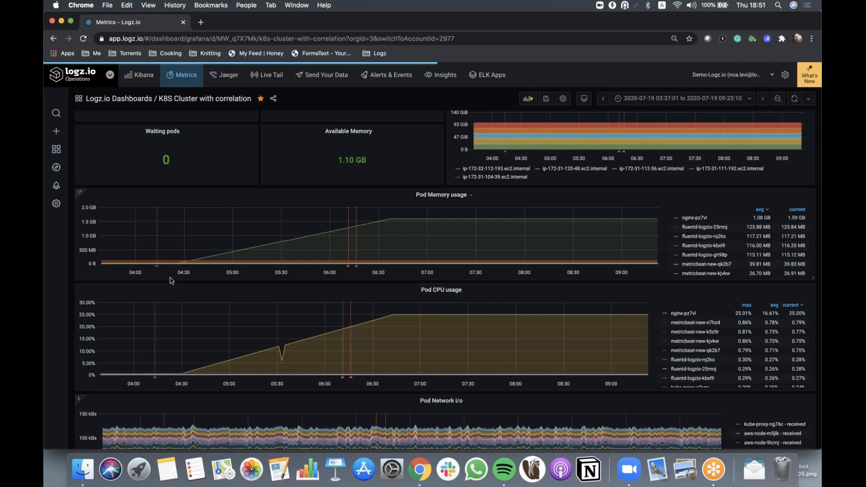
mouse_move(161, 273)
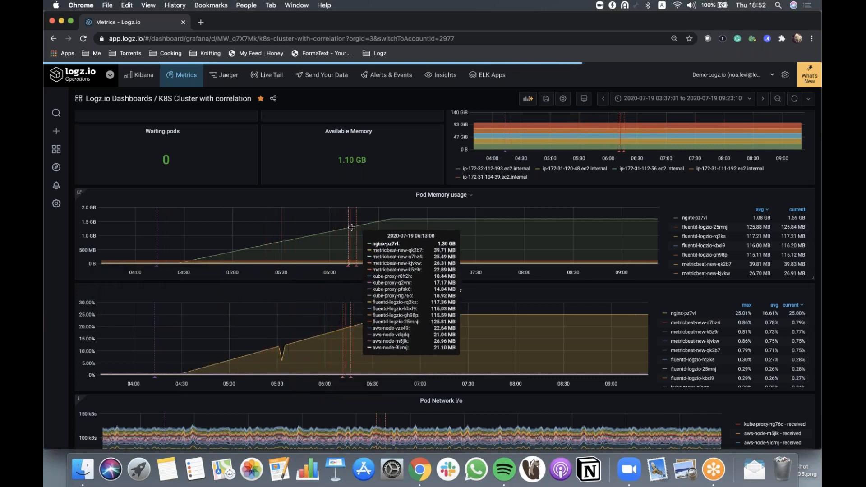
mouse_move(349, 268)
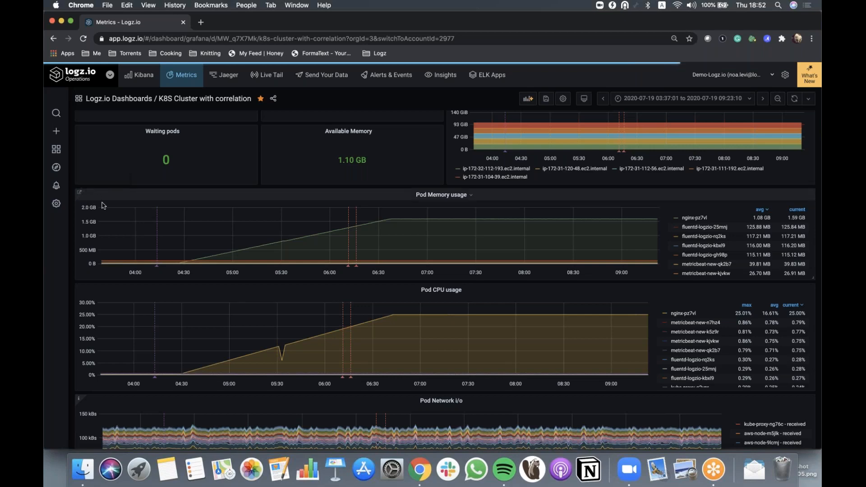
scroll(104, 205, up, 1)
scroll(104, 206, up, 10)
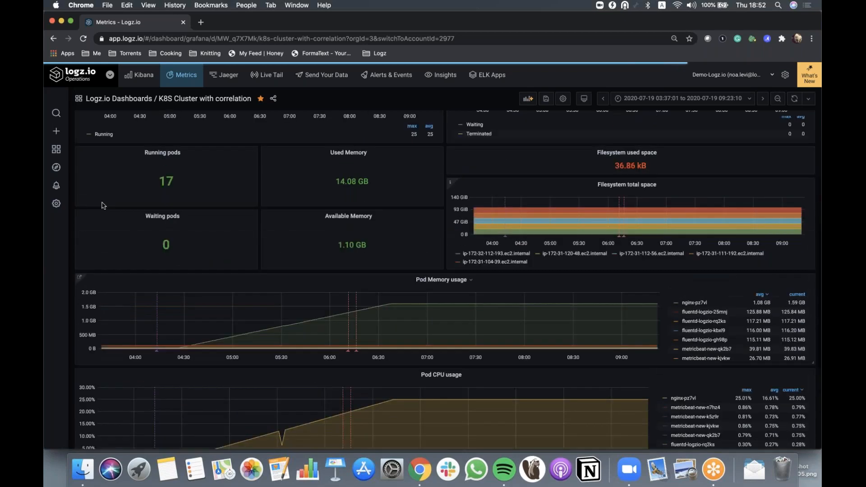
Filter the dashboard to the nginx container and zoom the time range to about 04:00–07:00 on the Pod Memory usage graph
click(356, 123)
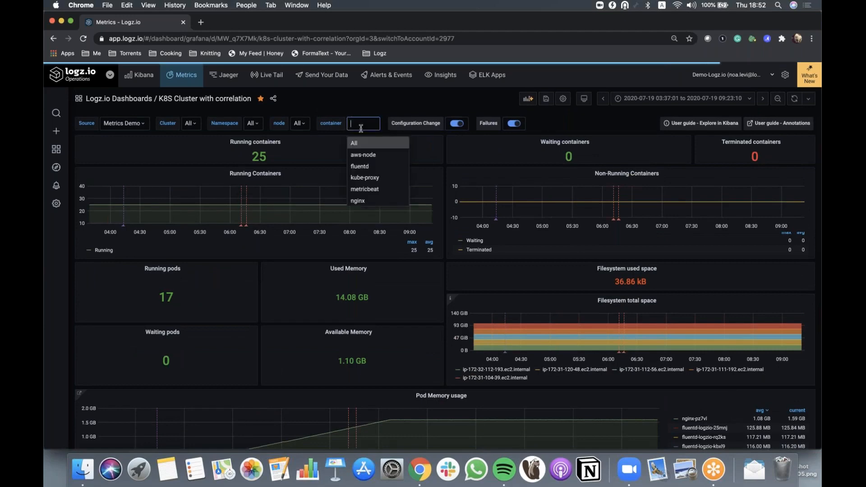
click(368, 201)
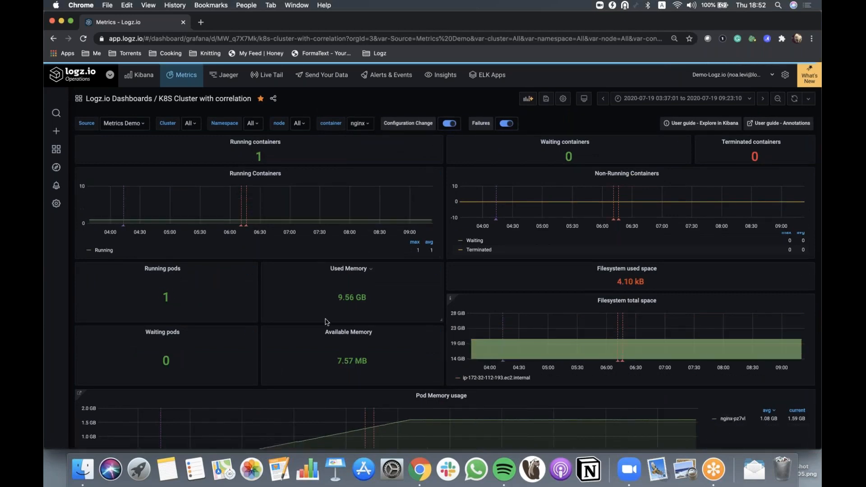
scroll(327, 322, down, 3)
scroll(327, 322, down, 3)
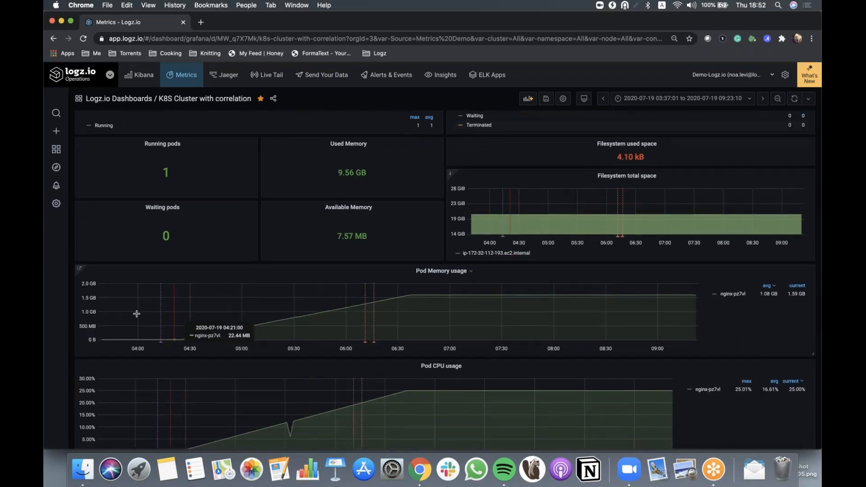
drag(138, 314, 450, 315)
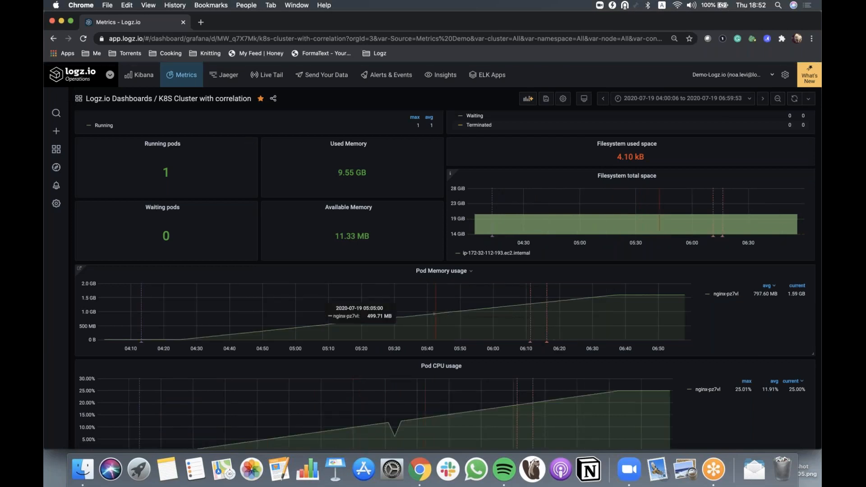
Follow the Pod Memory usage panel's Explore in Kibana link and examine the generated log query
mouse_move(79, 268)
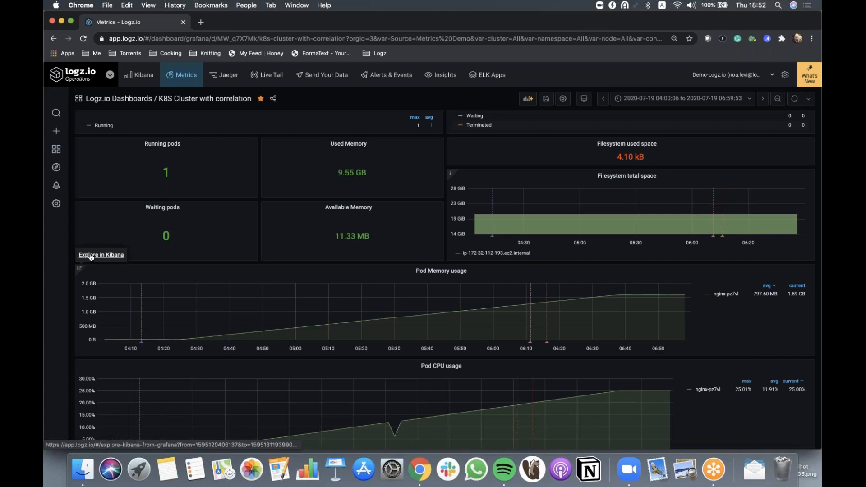
click(91, 255)
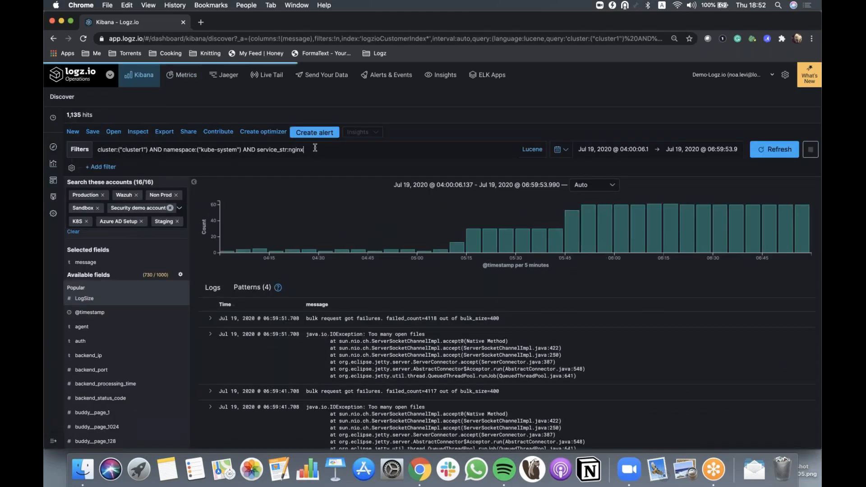
drag(314, 148, 100, 147)
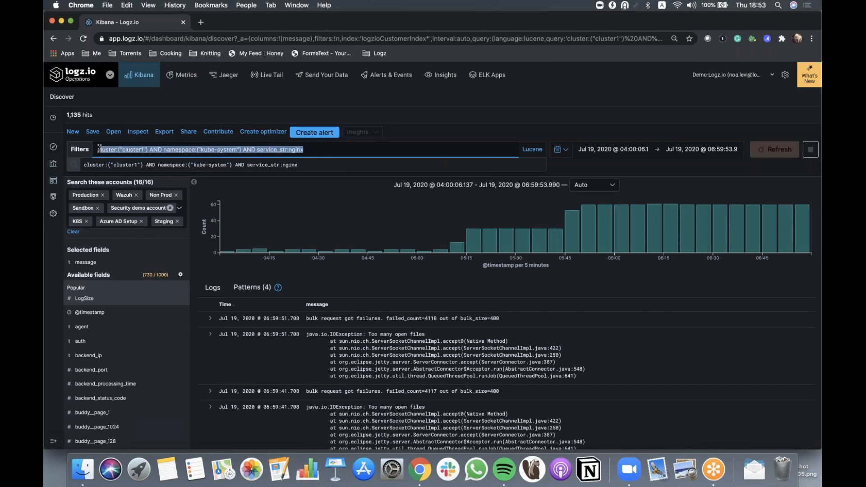
click(315, 149)
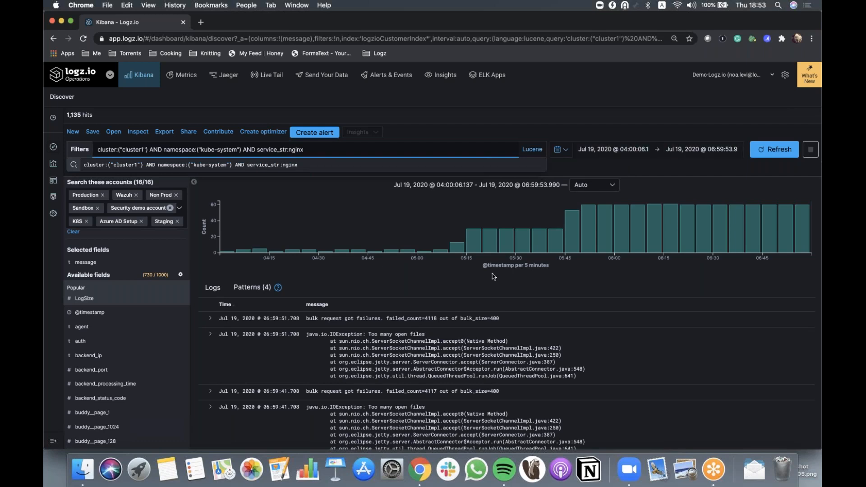
Scroll the log results and expand a 'Too many open files' exception entry to view its fields
scroll(494, 276, down, 3)
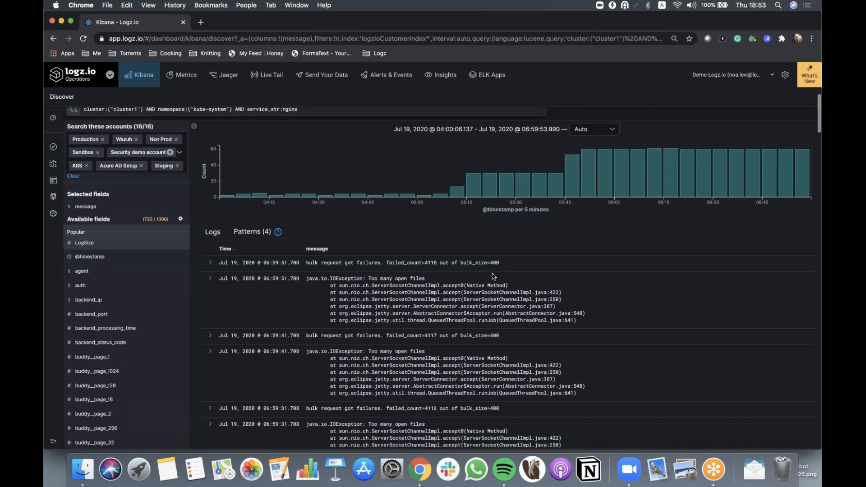
scroll(493, 277, down, 3)
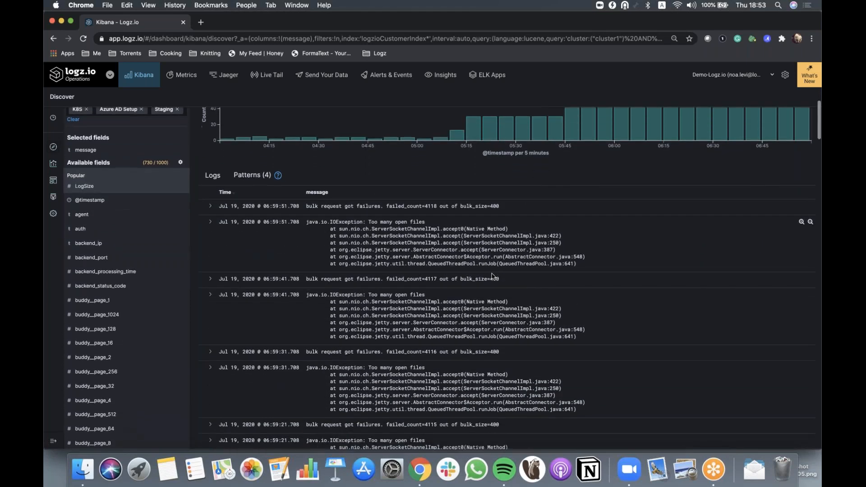
scroll(494, 276, down, 3)
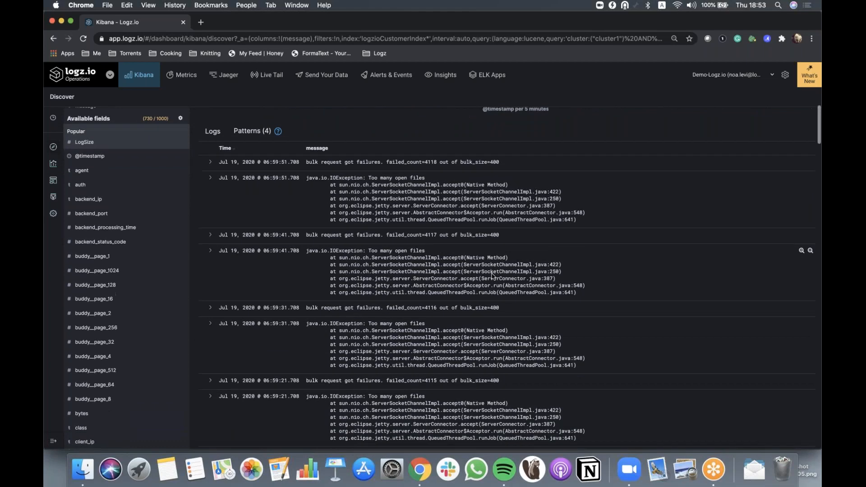
click(211, 178)
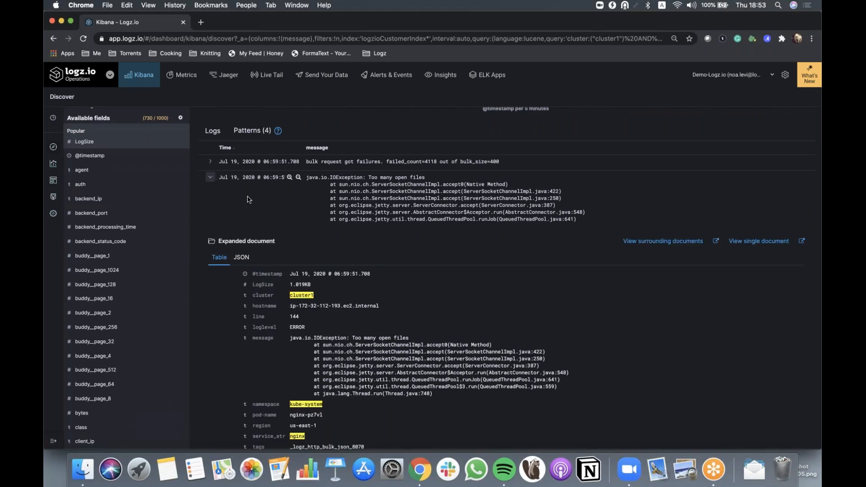
Switch between the Metrics dashboard and Kibana Discover to compare the configuration-change annotation with the log results
click(186, 76)
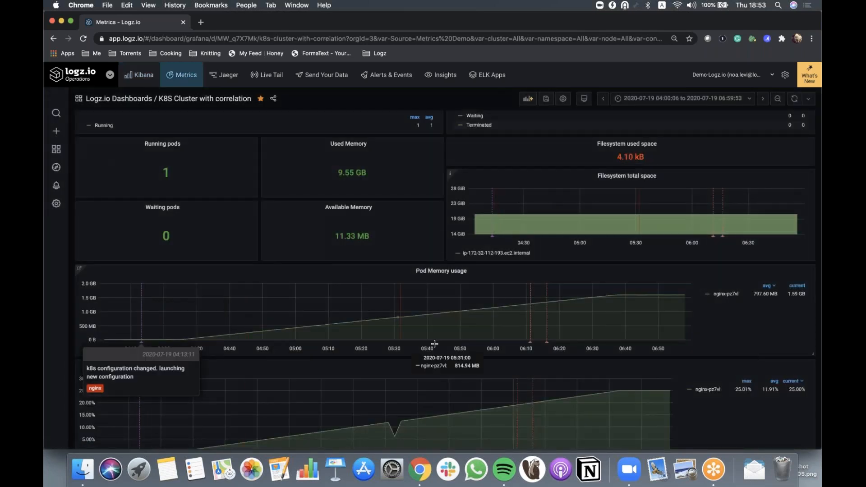
mouse_move(532, 343)
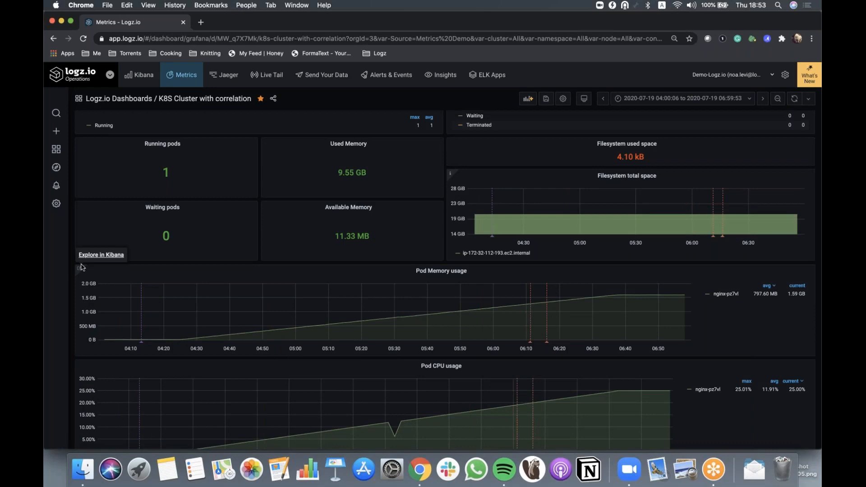
click(142, 81)
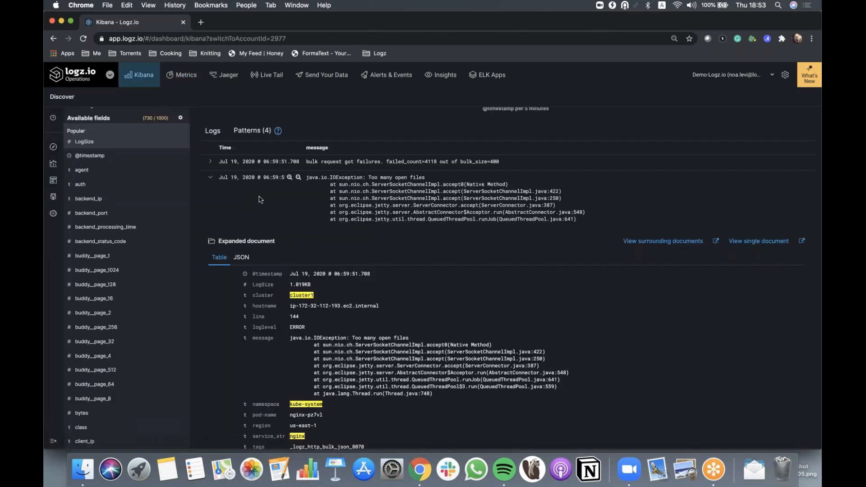
scroll(260, 199, up, 5)
scroll(442, 271, up, 1)
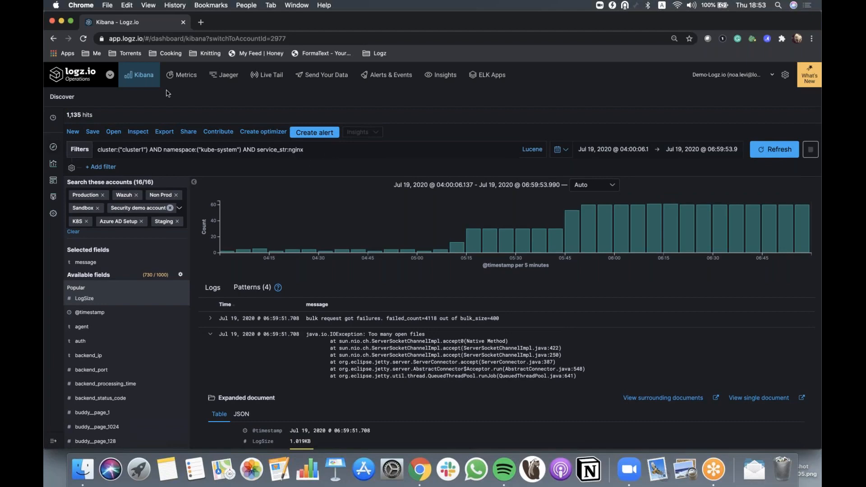
click(184, 81)
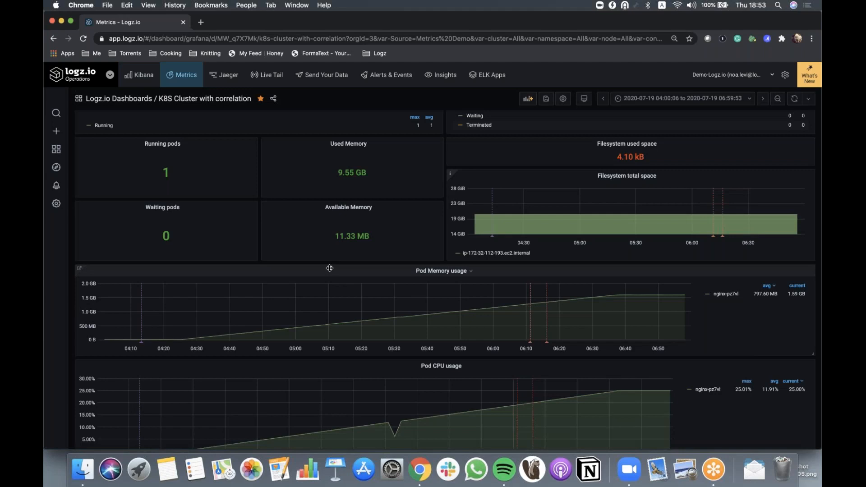
Open the Pod Memory usage panel for editing and open its Explore in Kibana panel link for editing
click(440, 271)
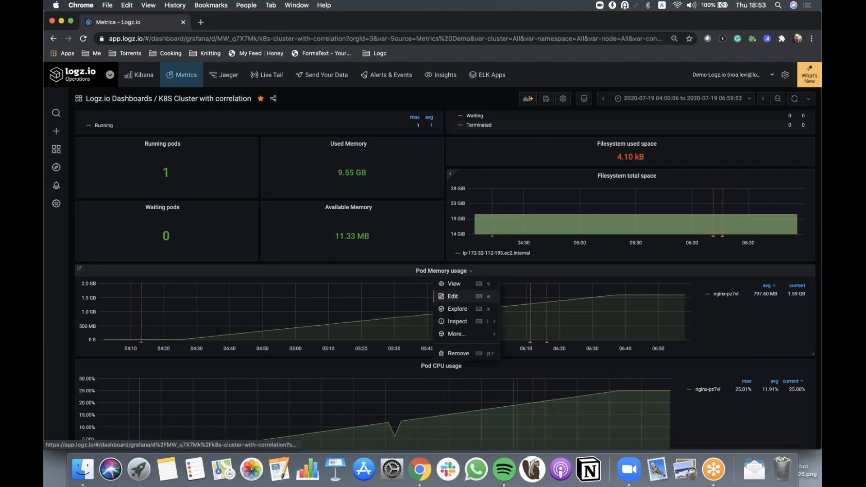
click(468, 300)
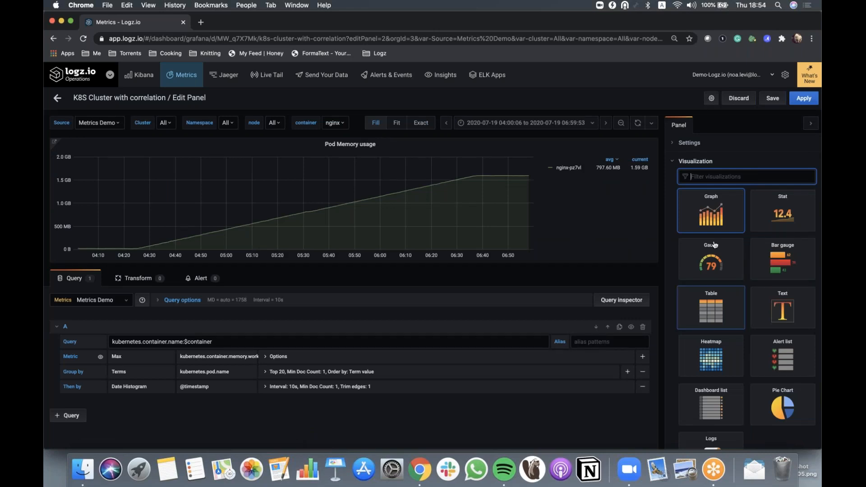
click(675, 162)
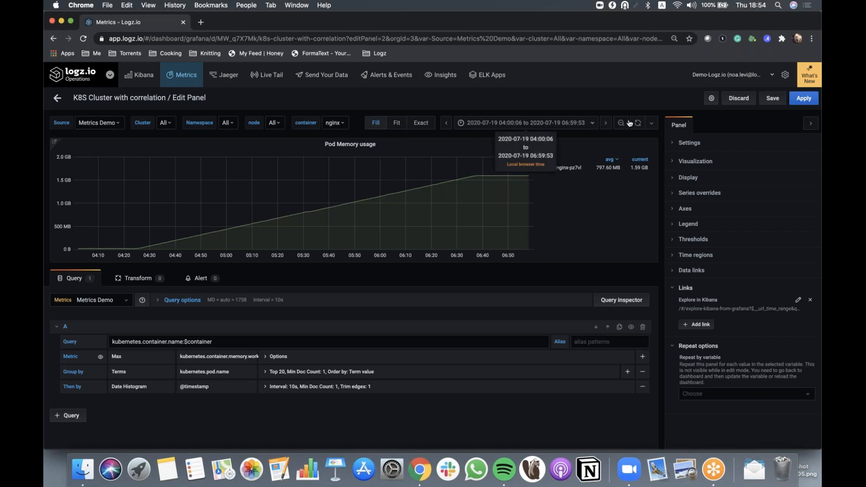
click(799, 300)
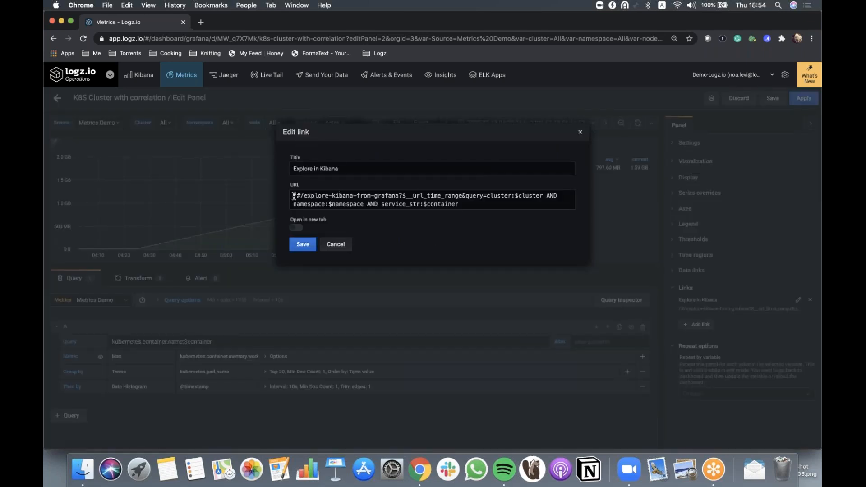
Examine the link URL's time-range and query variable parts for cluster, namespace and container
drag(293, 196, 477, 198)
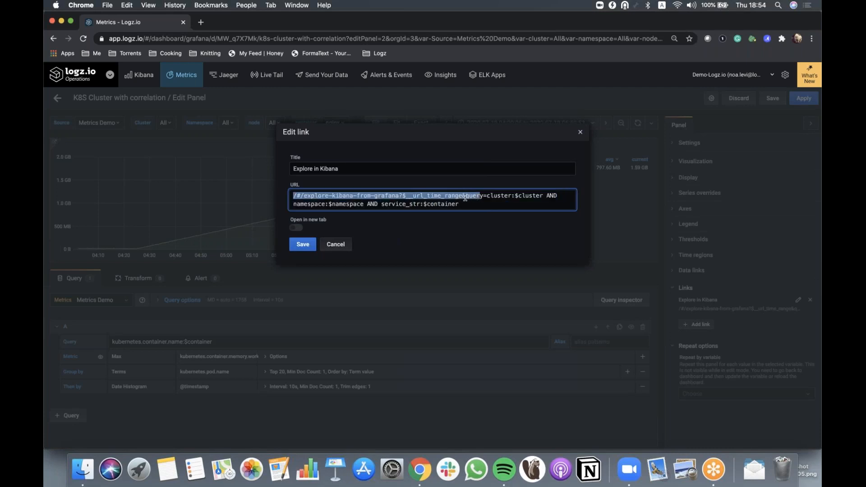
click(466, 197)
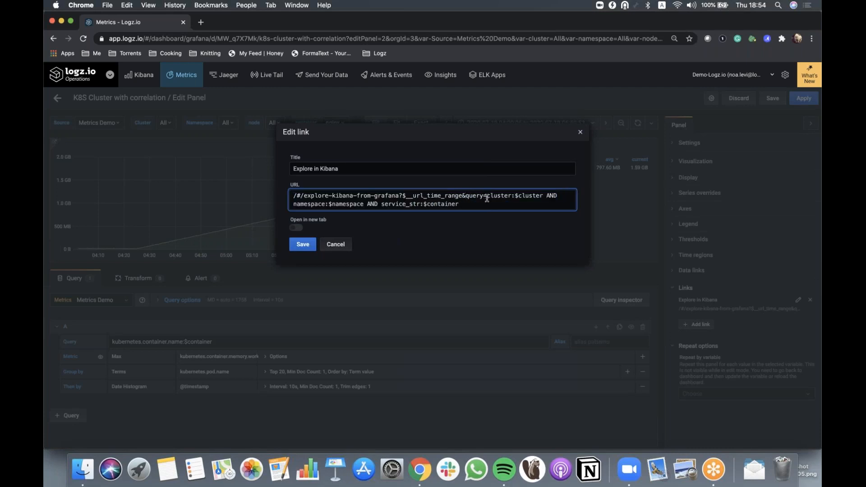
drag(487, 197, 571, 203)
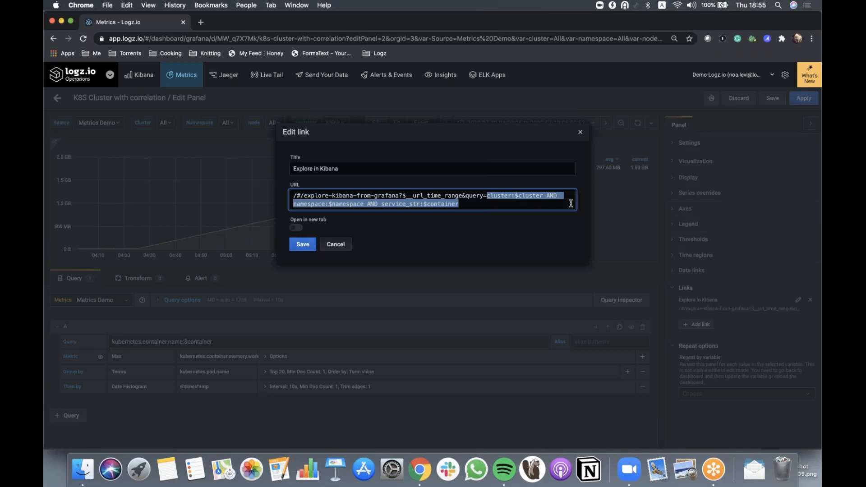
click(519, 195)
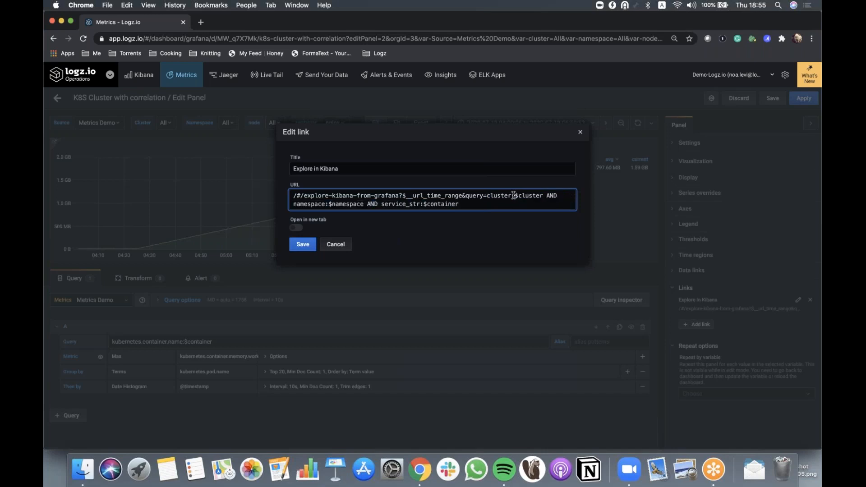
drag(515, 195, 519, 197)
click(466, 206)
click(296, 228)
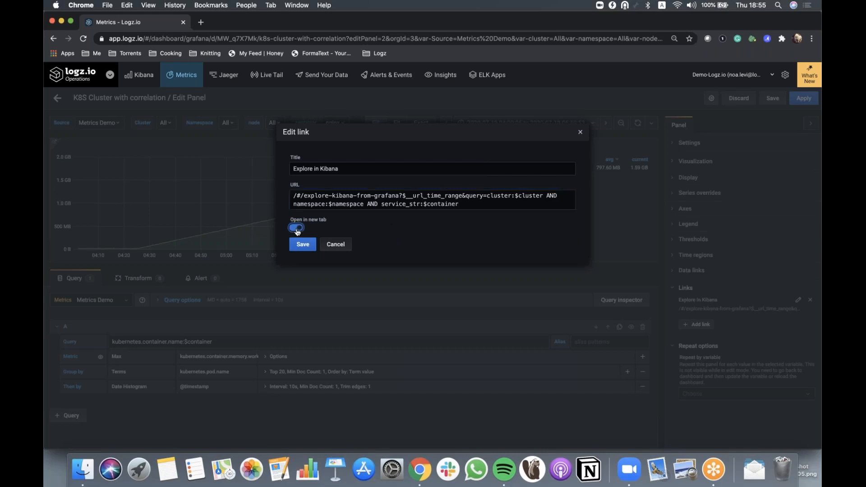
click(296, 228)
click(338, 245)
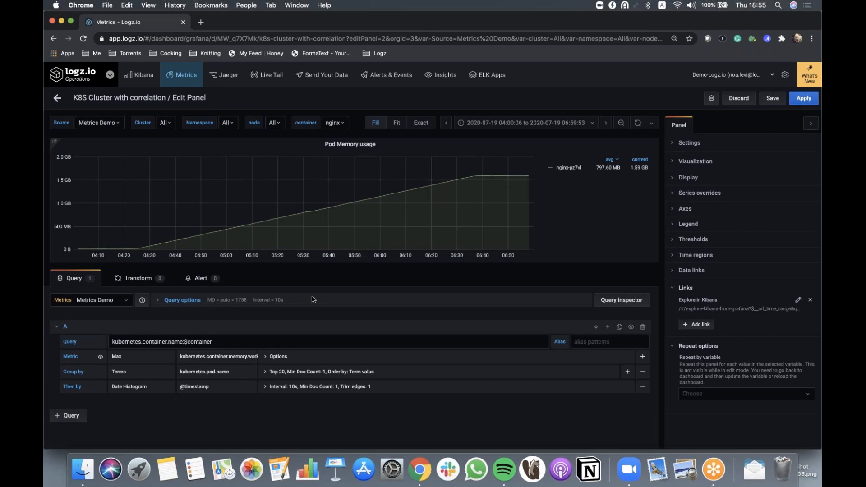
Leave panel editing and set the dashboard's container variable to fluentd
click(57, 99)
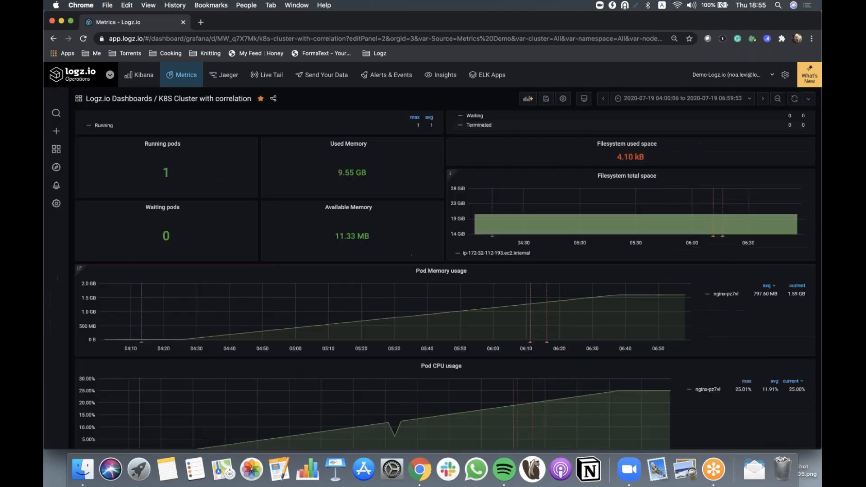
scroll(371, 215, up, 2)
scroll(370, 215, up, 1)
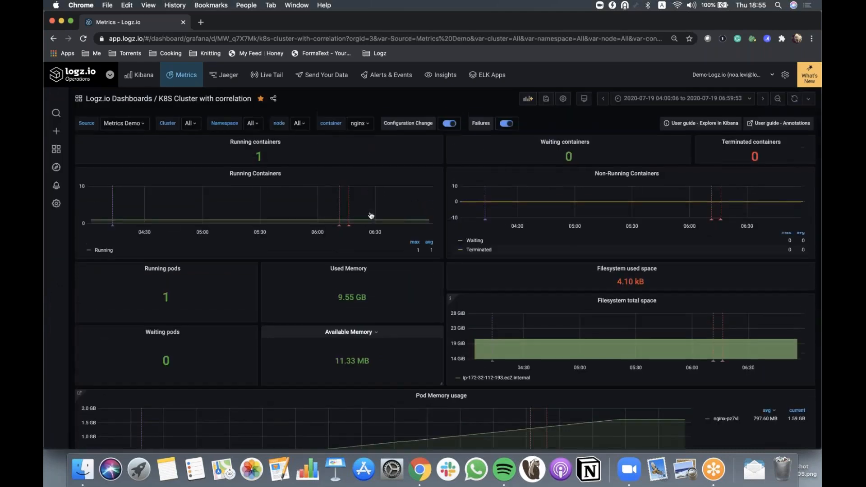
click(370, 125)
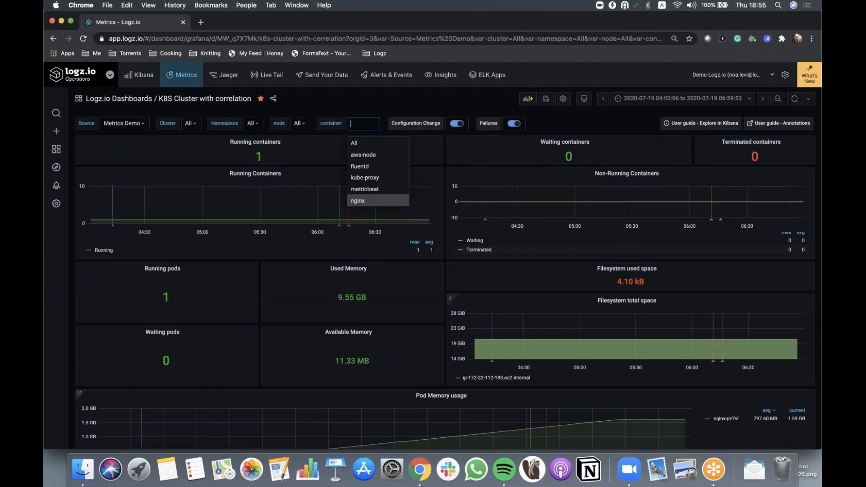
click(378, 167)
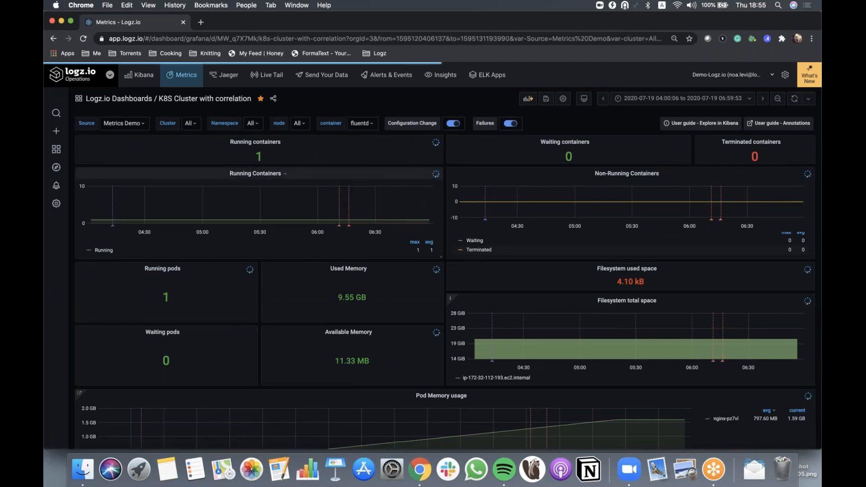
Follow the Pod Memory usage panel's Explore in Kibana link for fluentd and return to the Metrics dashboard
scroll(445, 279, down, 2)
scroll(445, 280, down, 1)
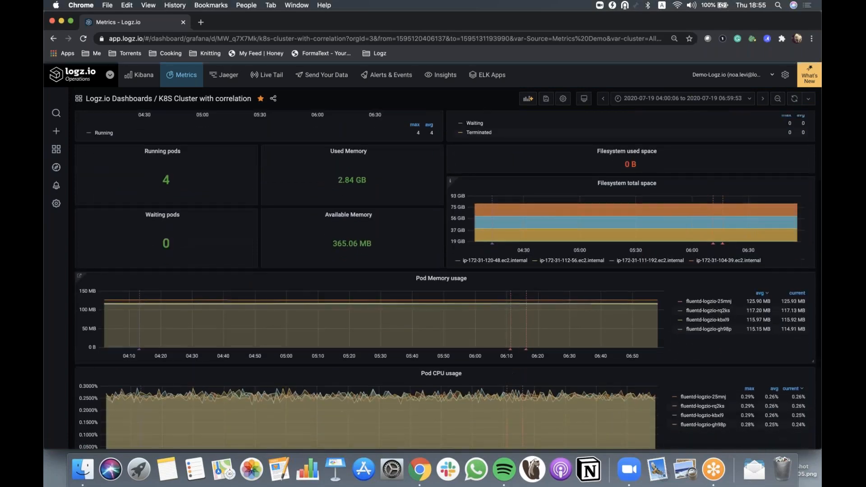
click(97, 265)
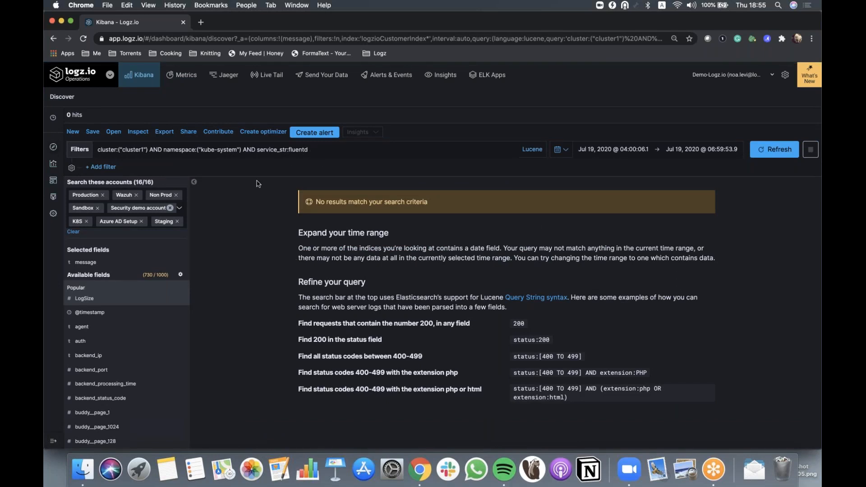
click(188, 76)
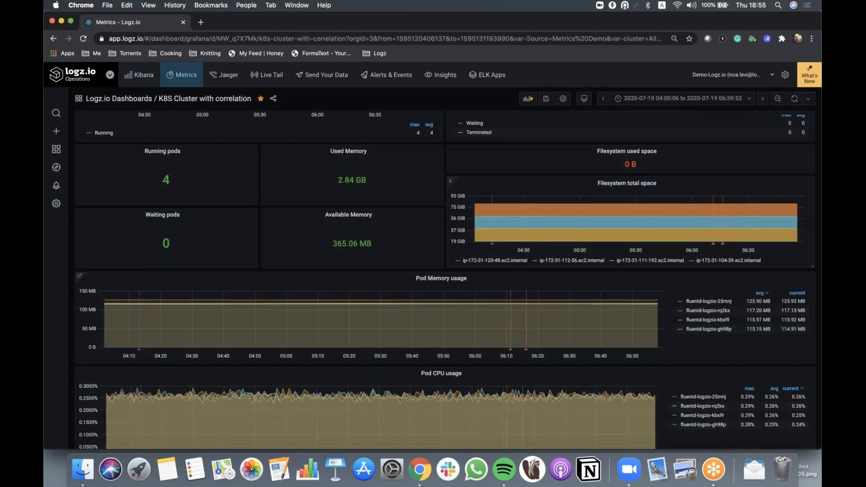
Open the dashboard settings and view the Configuration Change annotation's definition
scroll(631, 318, up, 2)
scroll(587, 225, up, 1)
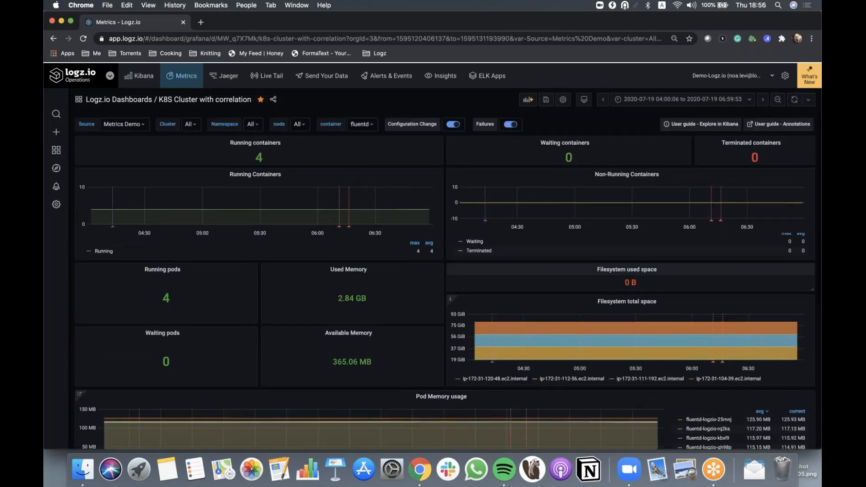
click(564, 99)
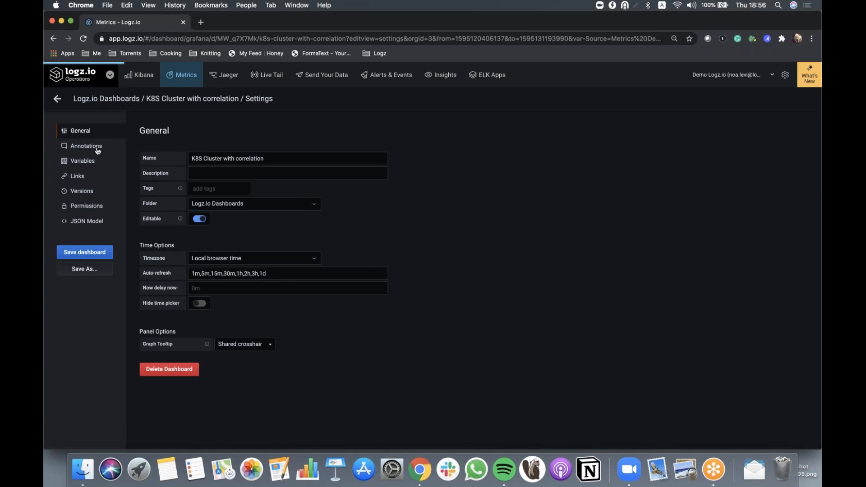
click(97, 149)
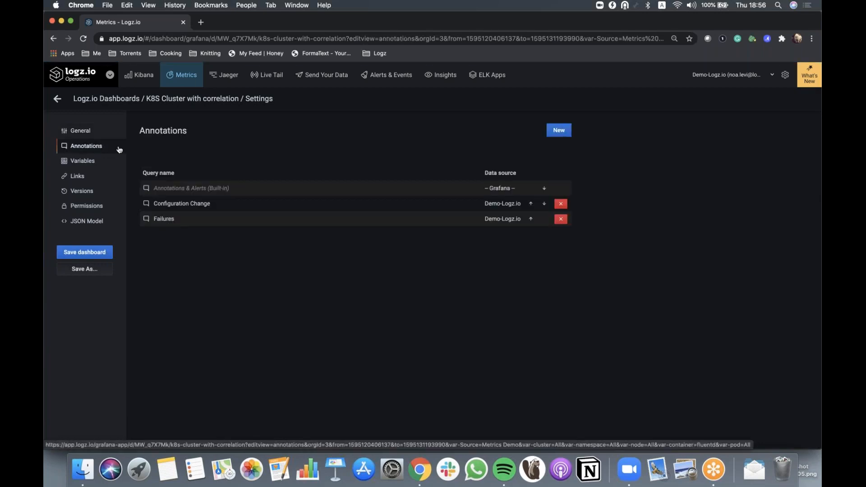
click(196, 207)
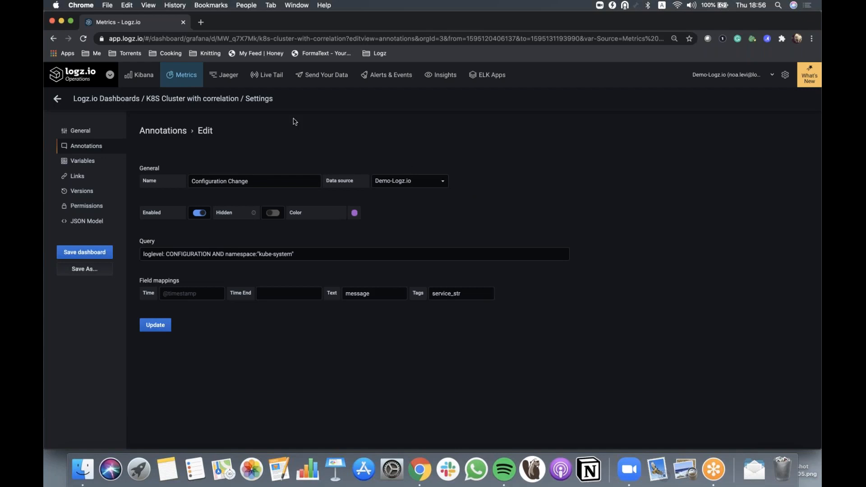
Browse the account switcher list and the annotation's data source options without changing them
click(760, 76)
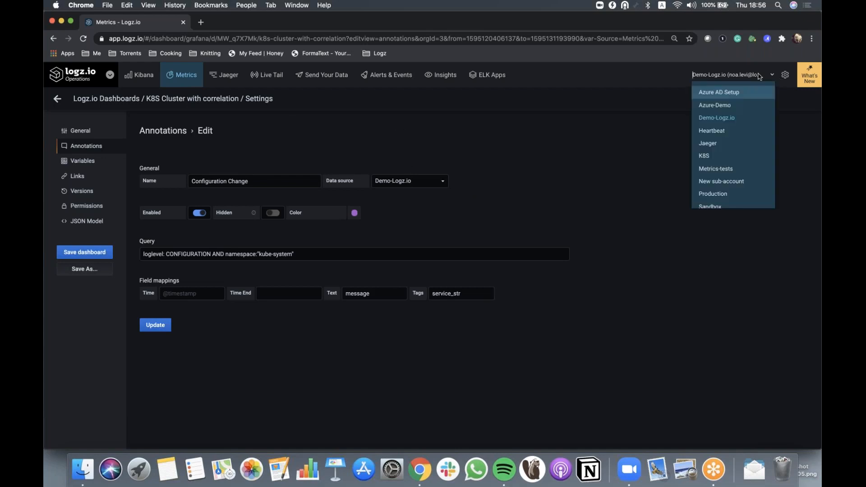
scroll(729, 138, down, 5)
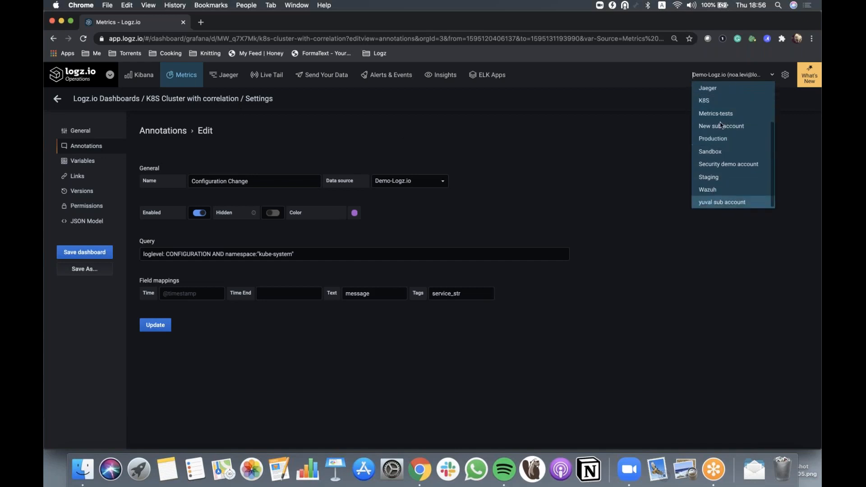
click(448, 186)
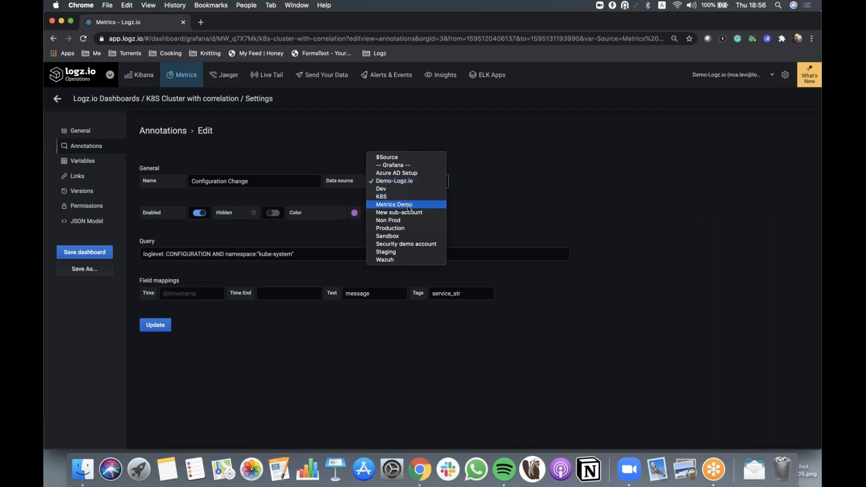
click(397, 181)
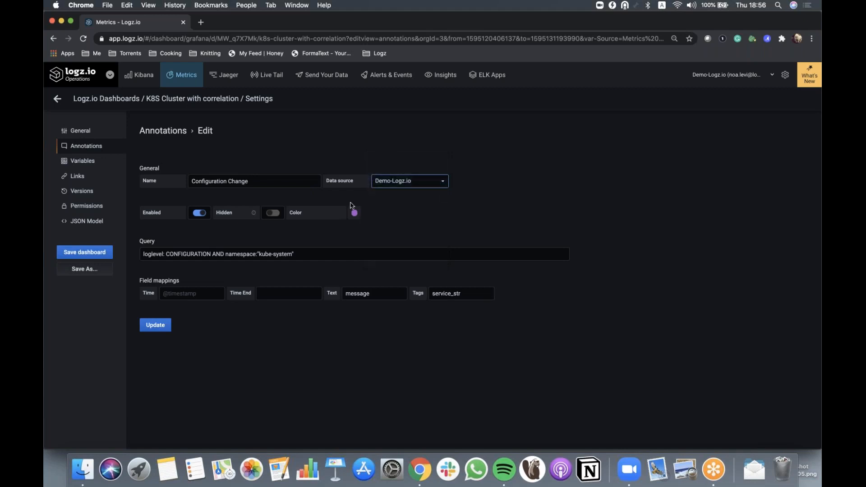
Copy the Configuration Change annotation query and run it as the Kibana Discover search
click(308, 258)
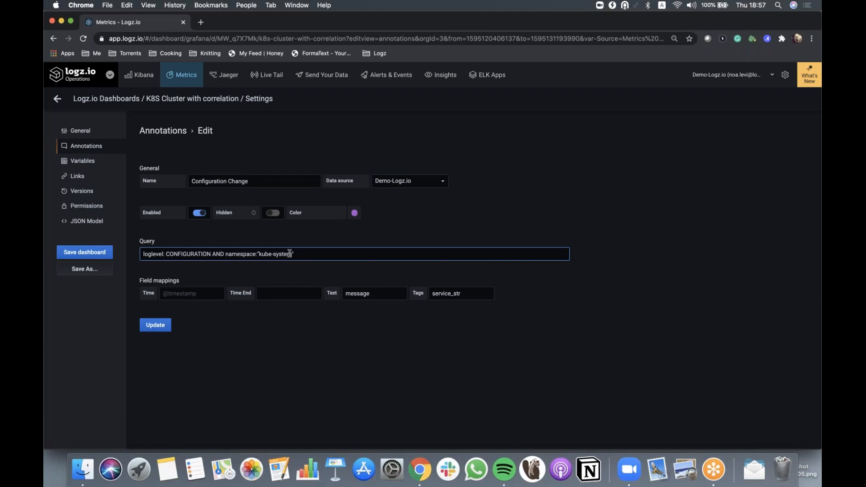
drag(294, 255, 141, 256)
key(super+c)
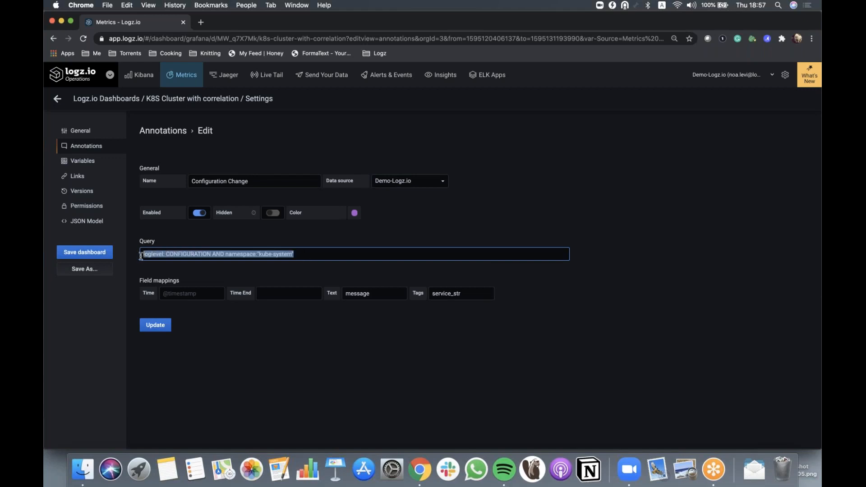
click(132, 82)
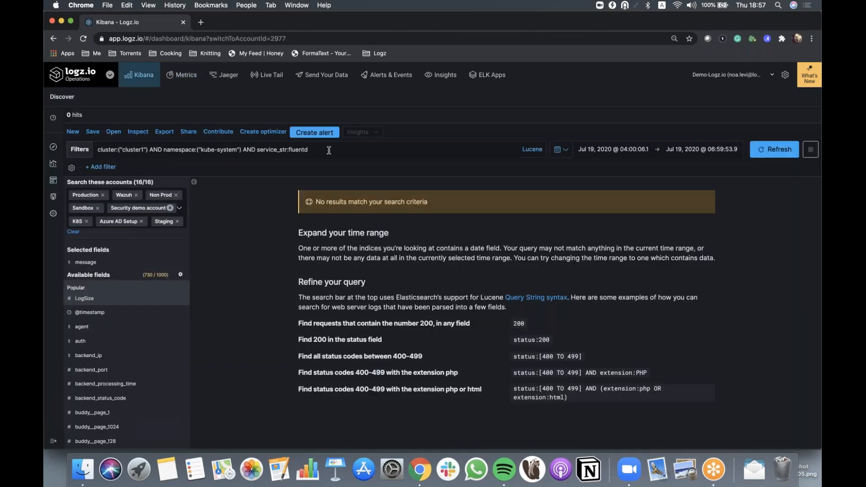
triple_click(328, 150)
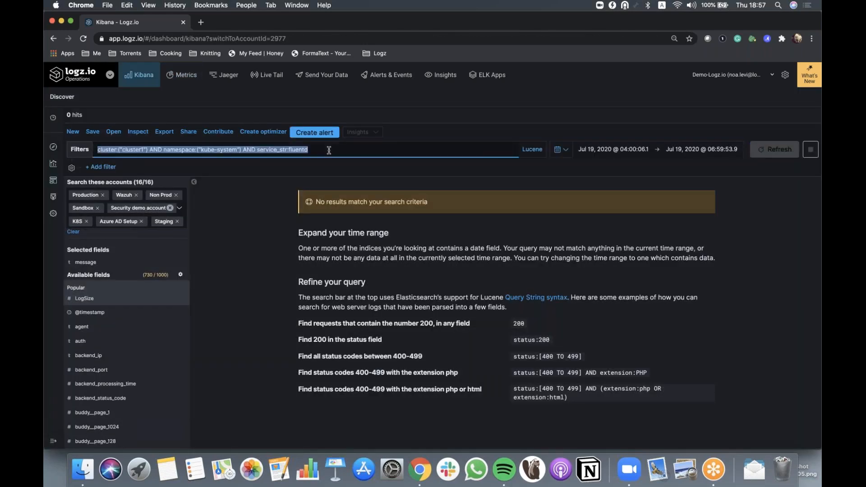
key(super+v)
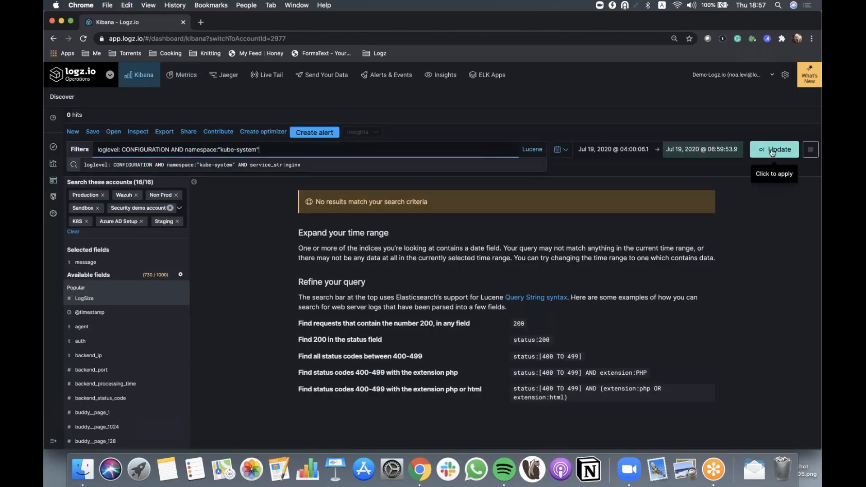
click(773, 153)
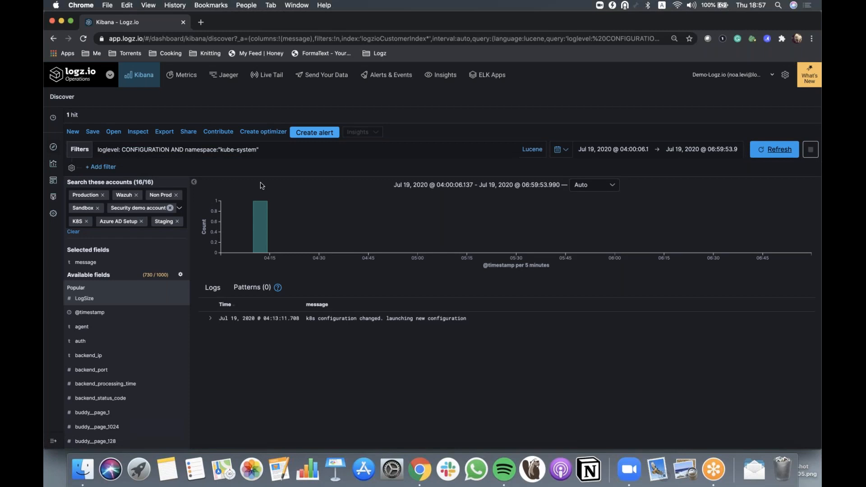
Expand the configuration-change log entry and compare its message and service_str fields with the annotation's field mappings
click(210, 319)
scroll(288, 354, down, 5)
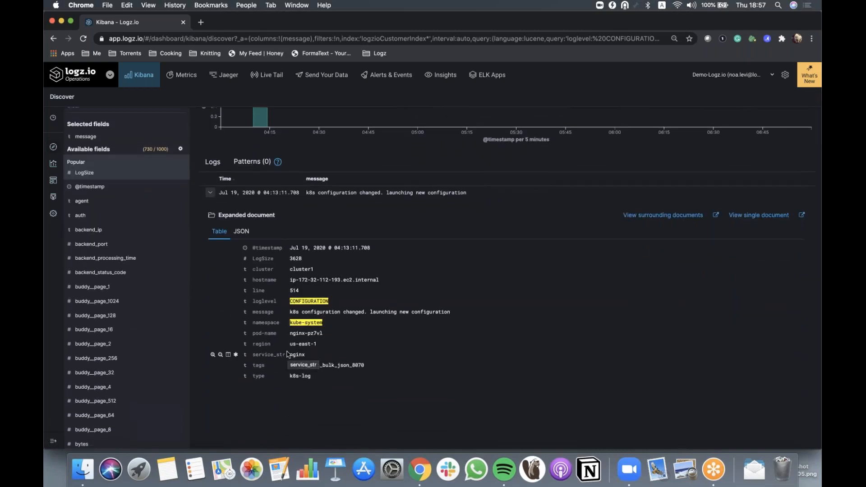
scroll(369, 262, up, 2)
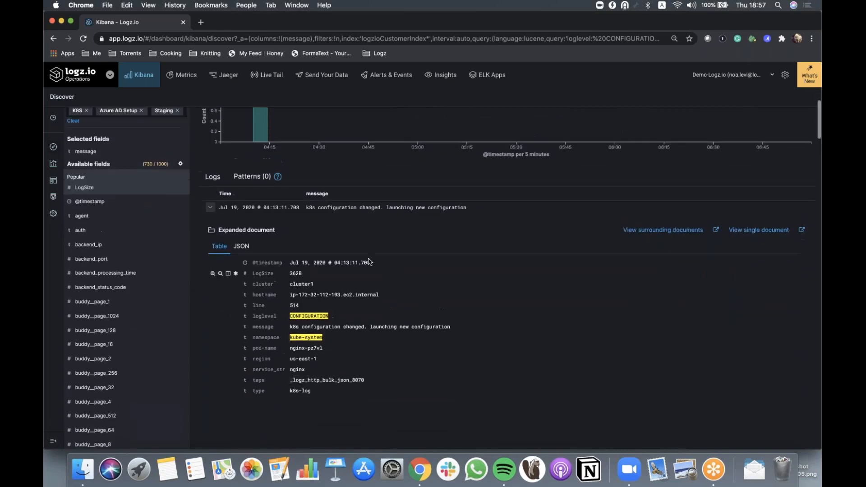
click(182, 75)
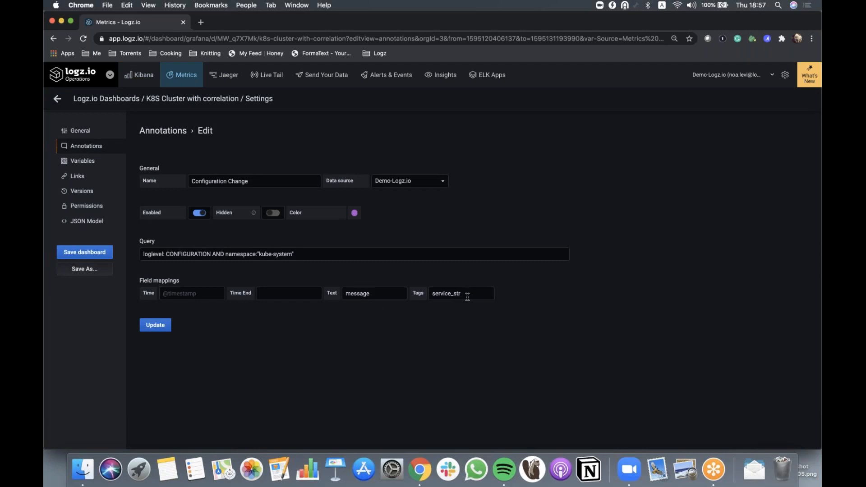
click(144, 79)
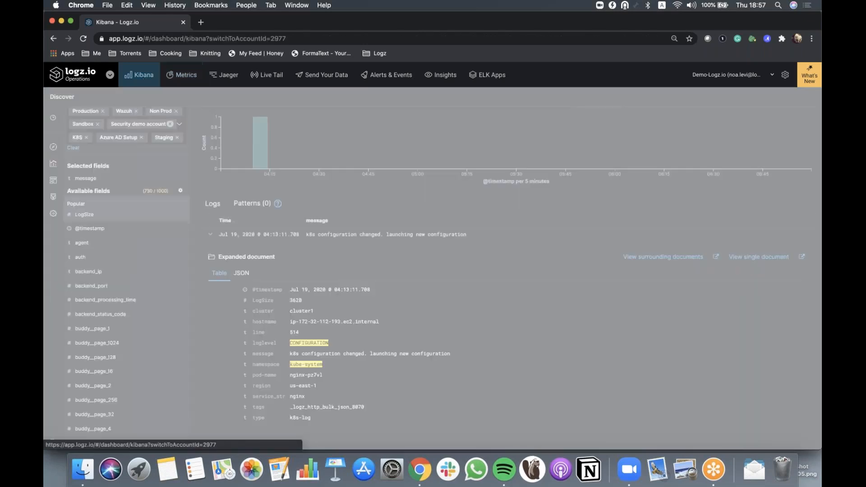
scroll(271, 343, down, 2)
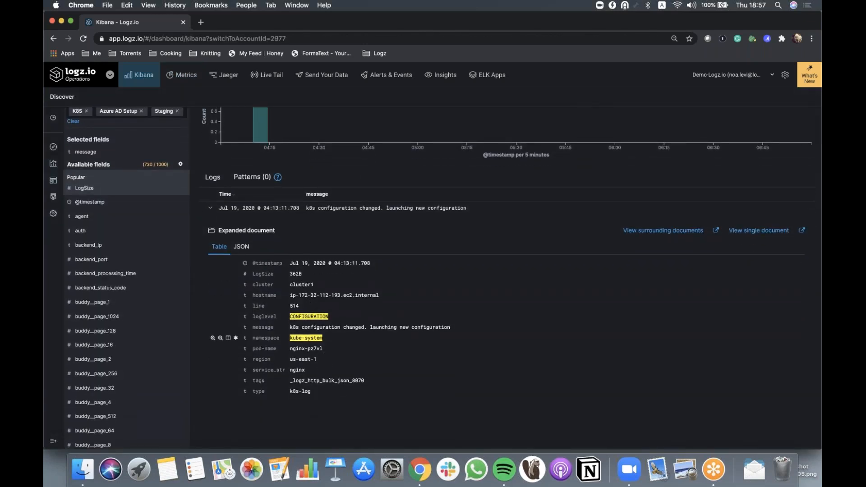
drag(290, 327, 458, 328)
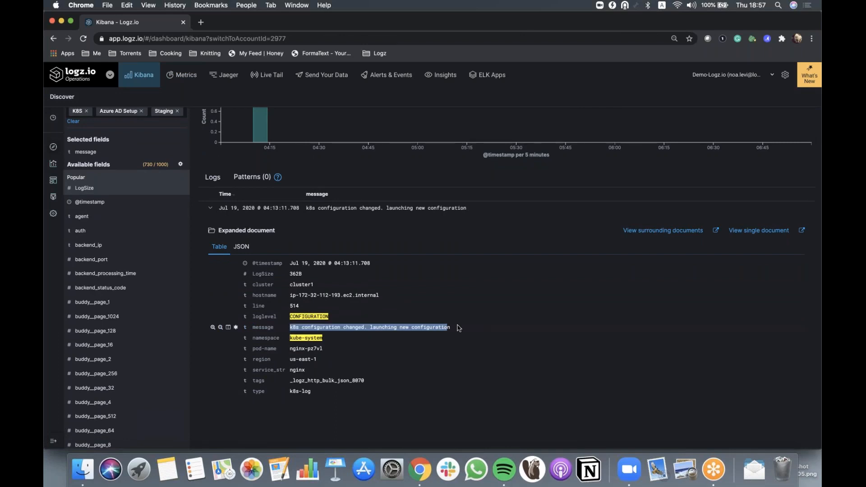
drag(308, 370, 287, 372)
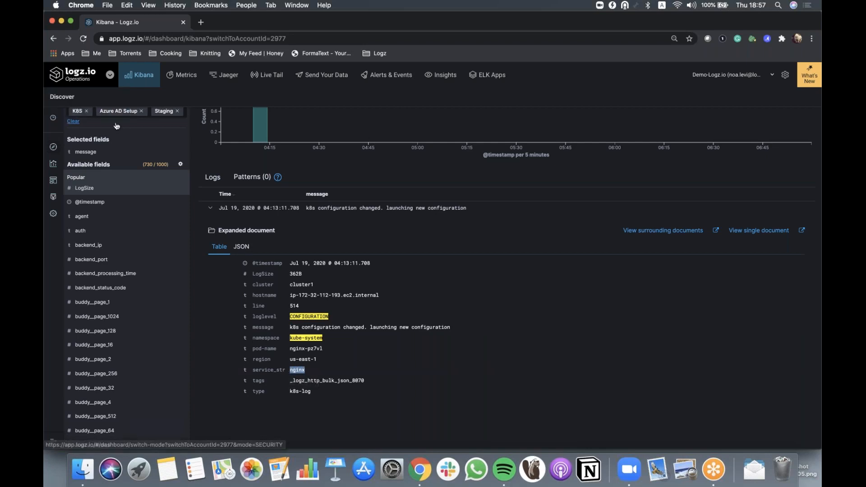
click(180, 81)
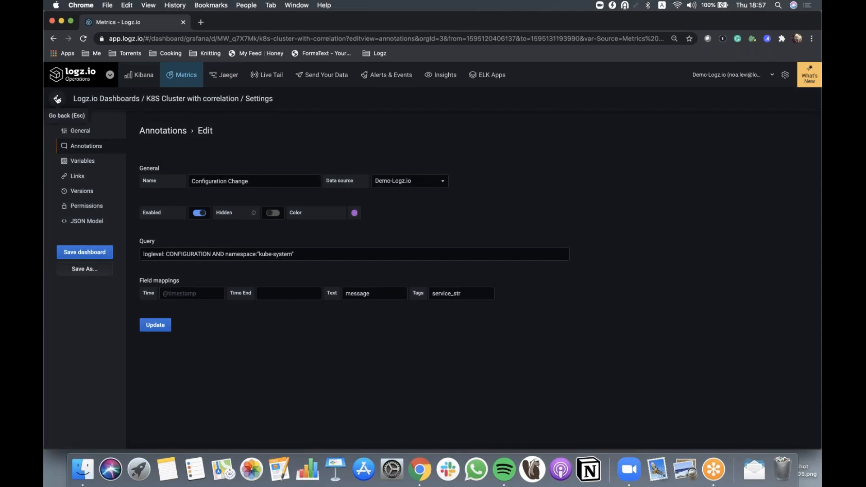
Open the Failures annotation's definition in the dashboard settings, then return to the dashboard
click(57, 100)
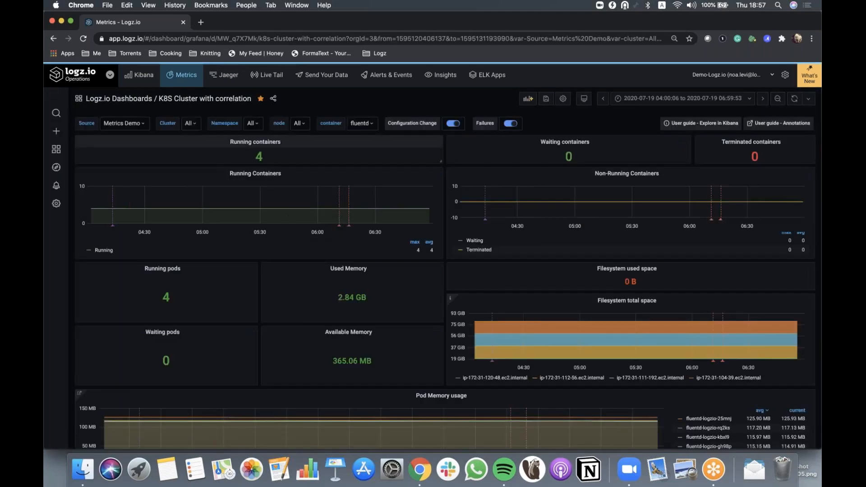
click(563, 100)
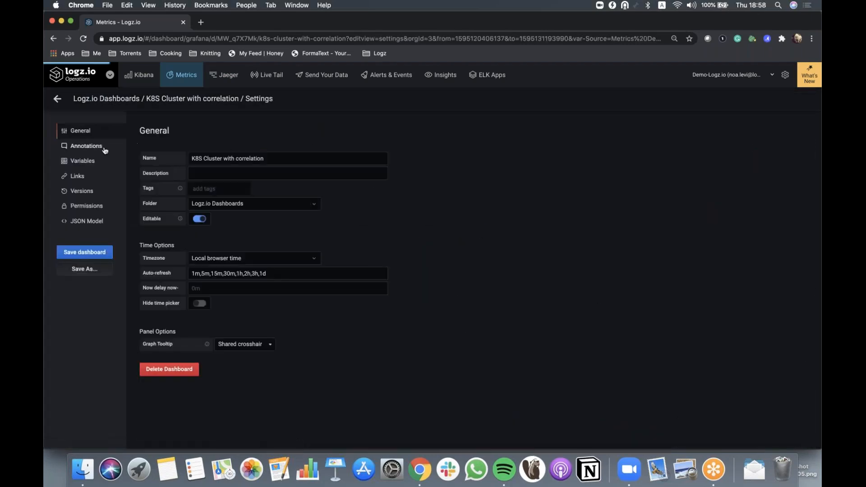
click(104, 147)
click(169, 218)
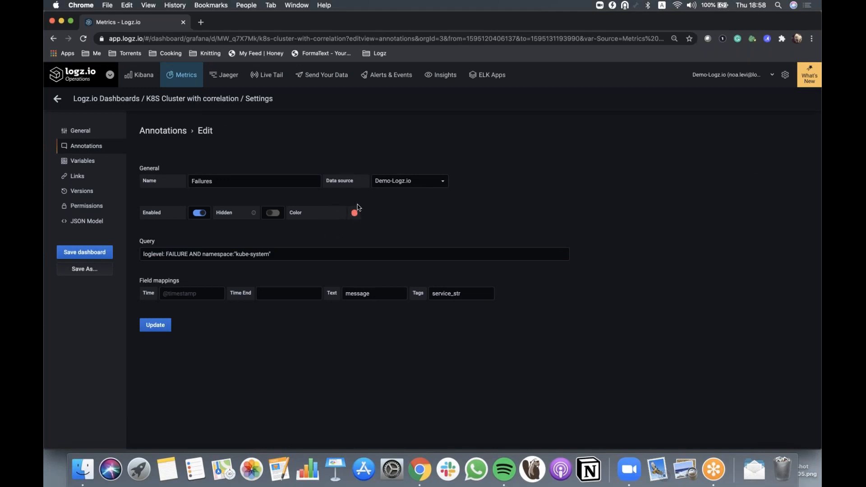
click(281, 256)
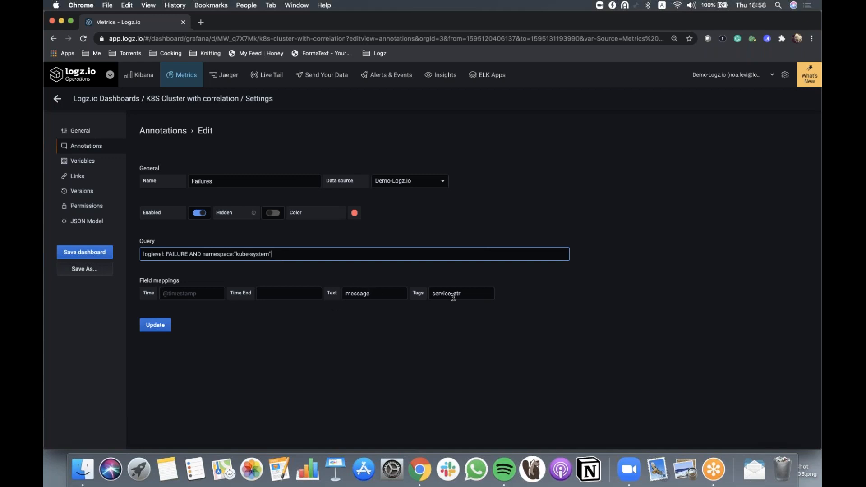
click(59, 101)
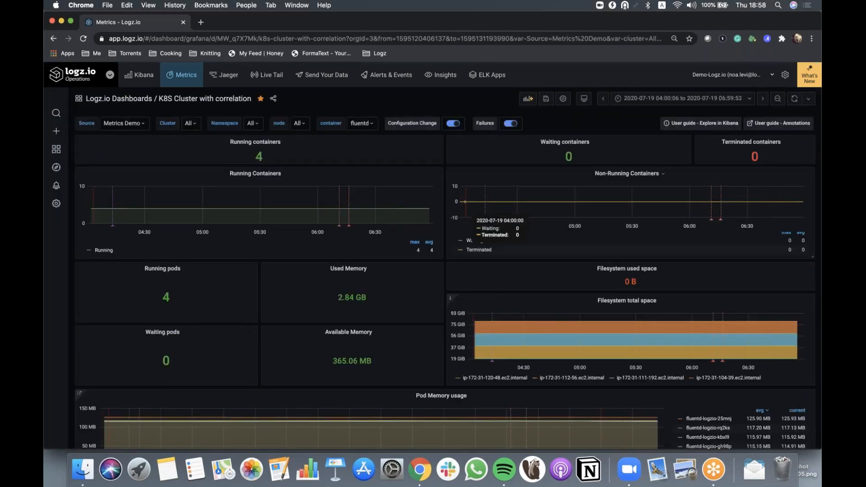
Open the Explore in Kibana user guide linked from the K8S Cluster with correlation dashboard
scroll(404, 291, down, 3)
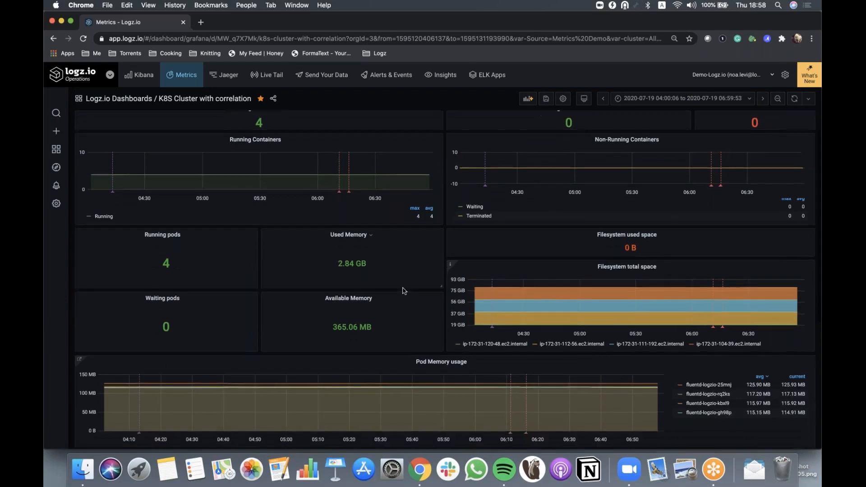
scroll(404, 290, down, 2)
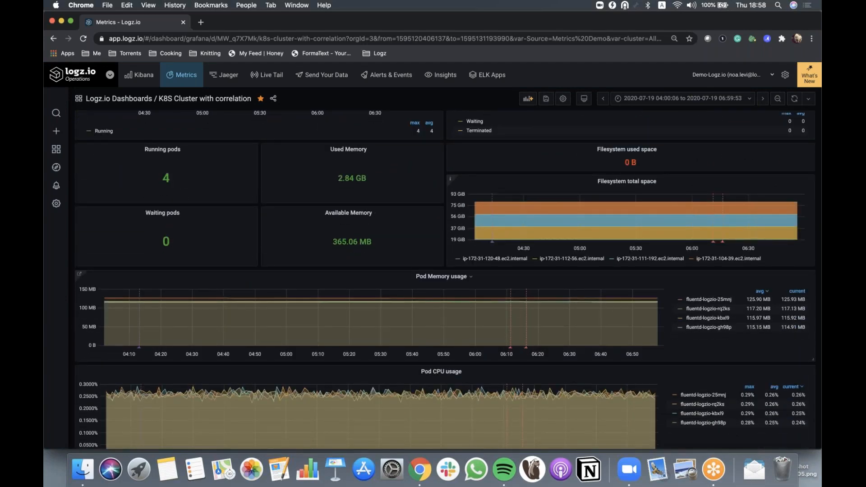
scroll(404, 291, up, 5)
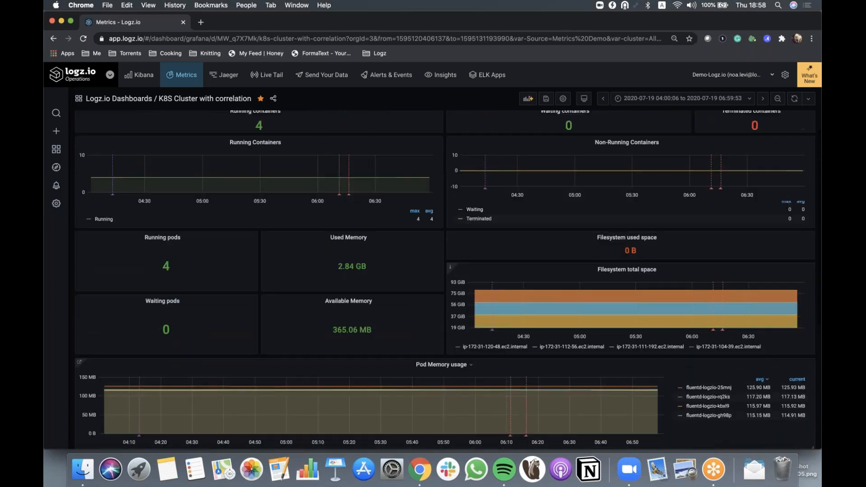
scroll(672, 209, up, 1)
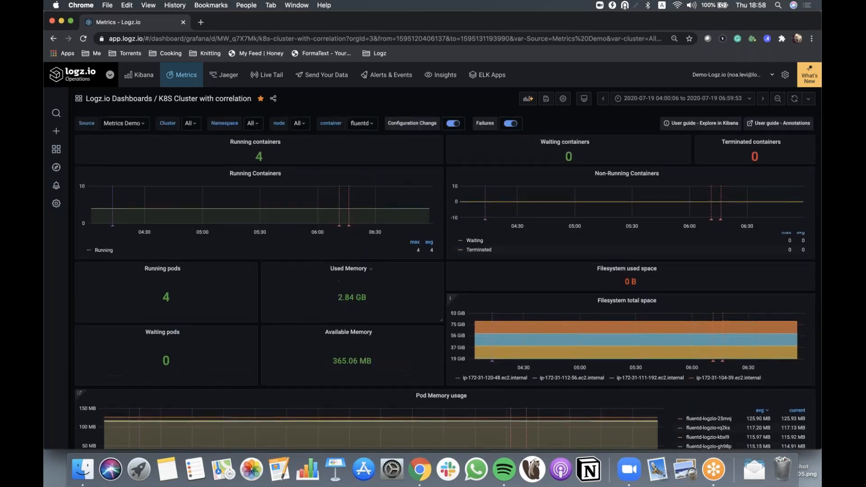
click(712, 126)
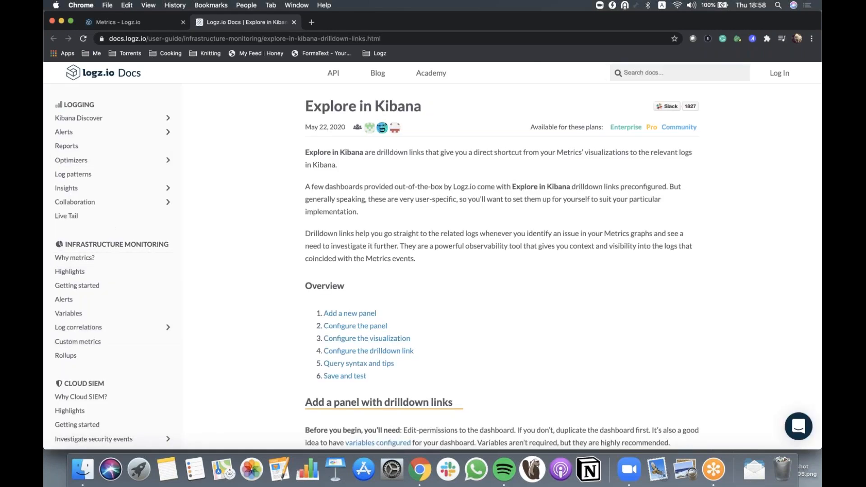
Read the guide's steps for adding a panel with Explore in Kibana drilldown links, then return to the dashboard tab
scroll(384, 191, down, 3)
scroll(433, 262, down, 20)
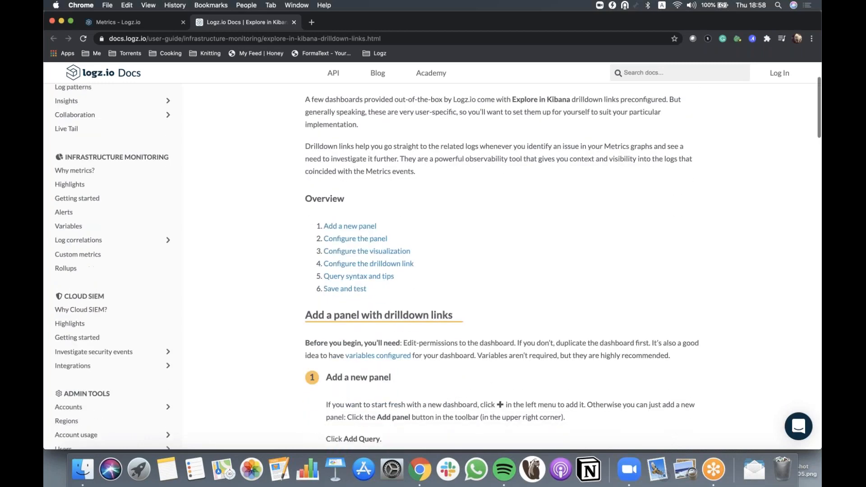
scroll(505, 266, down, 20)
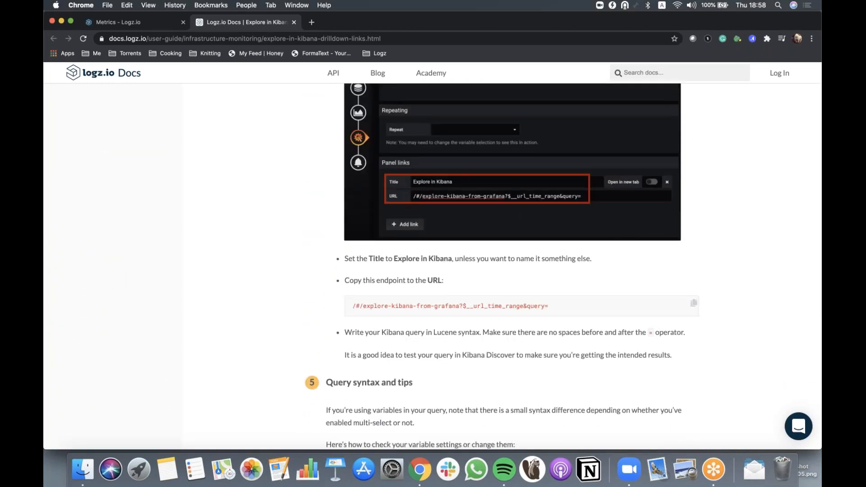
scroll(439, 328, down, 17)
scroll(439, 328, down, 6)
scroll(187, 235, up, 19)
scroll(114, 258, up, 20)
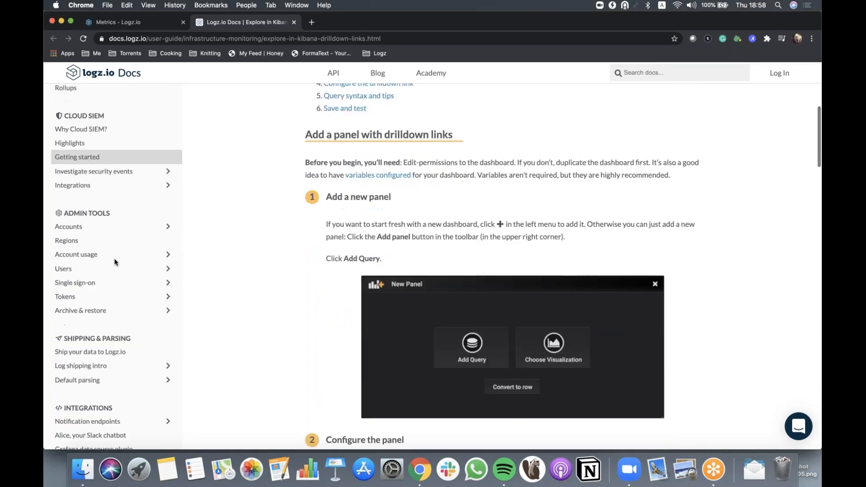
scroll(116, 234, down, 3)
scroll(118, 208, up, 5)
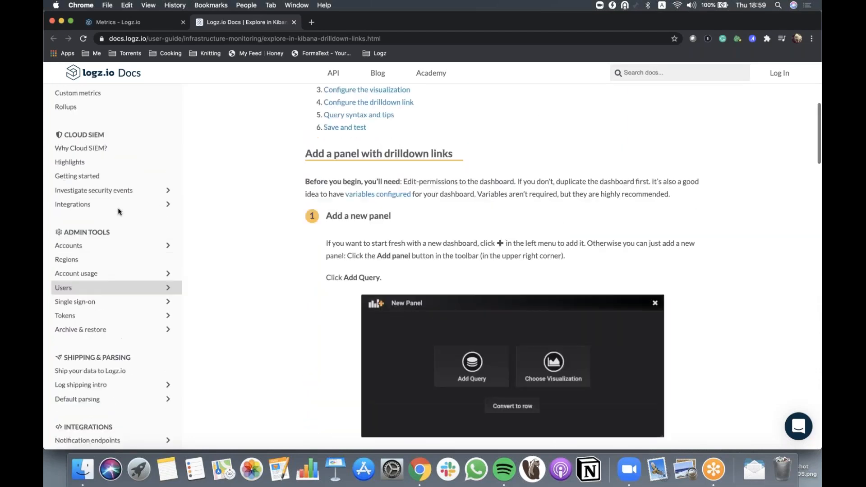
click(140, 27)
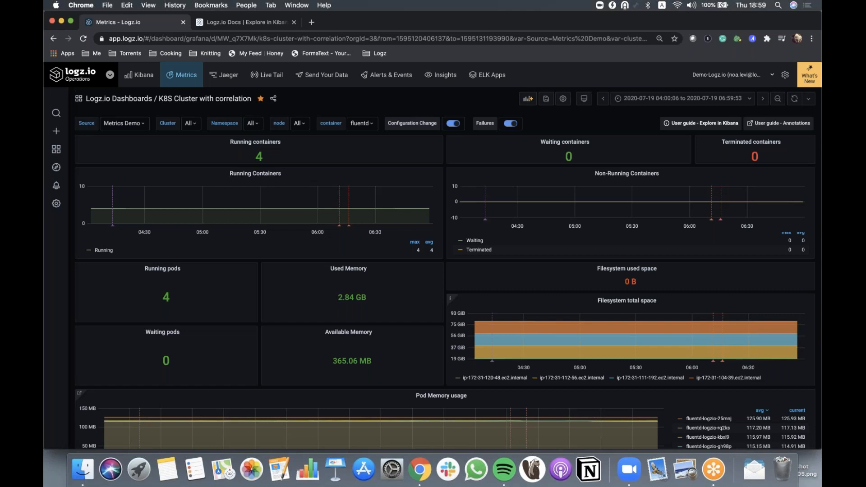
mouse_move(450, 298)
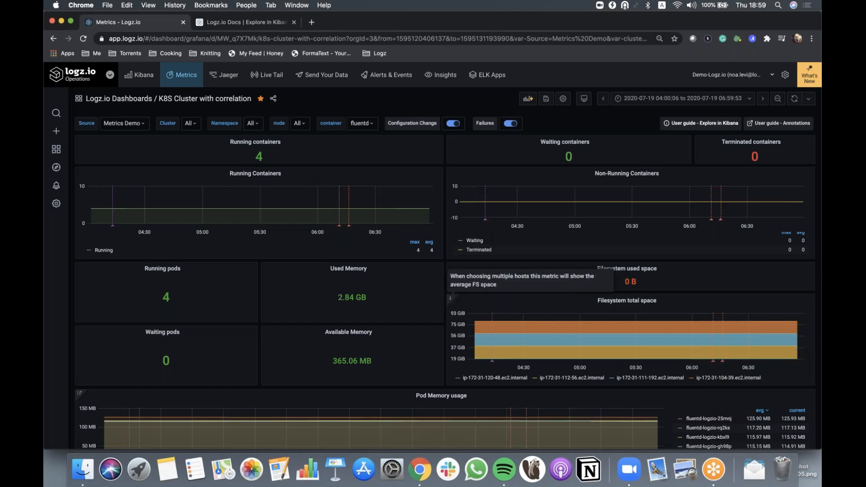